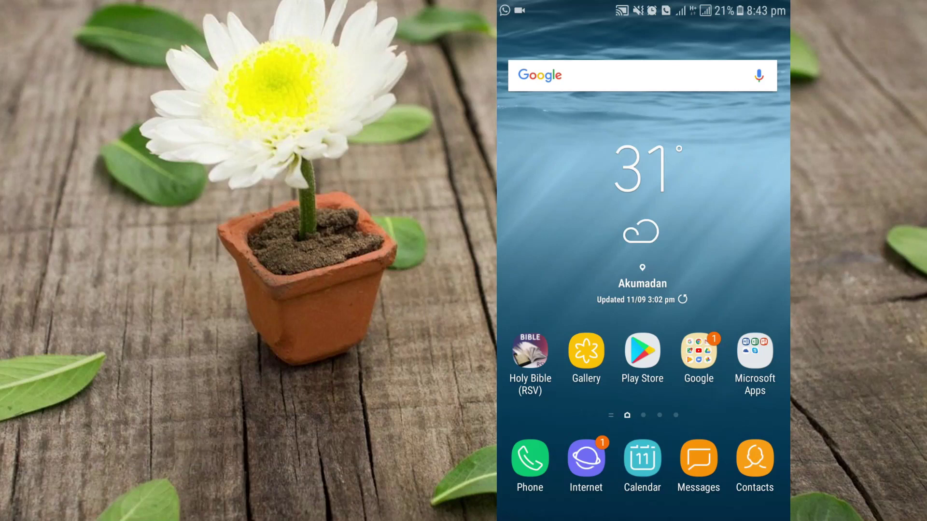
# Step: Launch Telegram from the app drawer, then open and close chat search to return to the chat list
pyautogui.moveTo(642, 386); pyautogui.dragTo(642, 145)
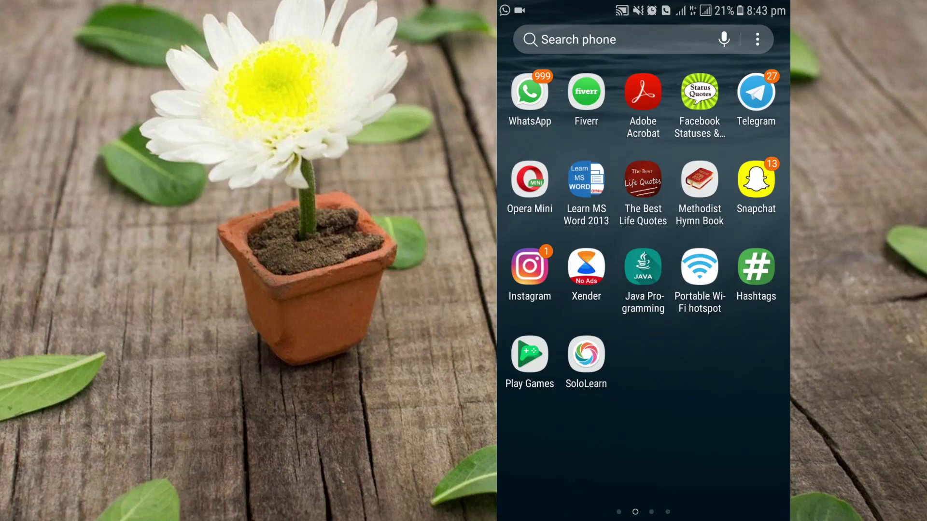
pyautogui.click(756, 92)
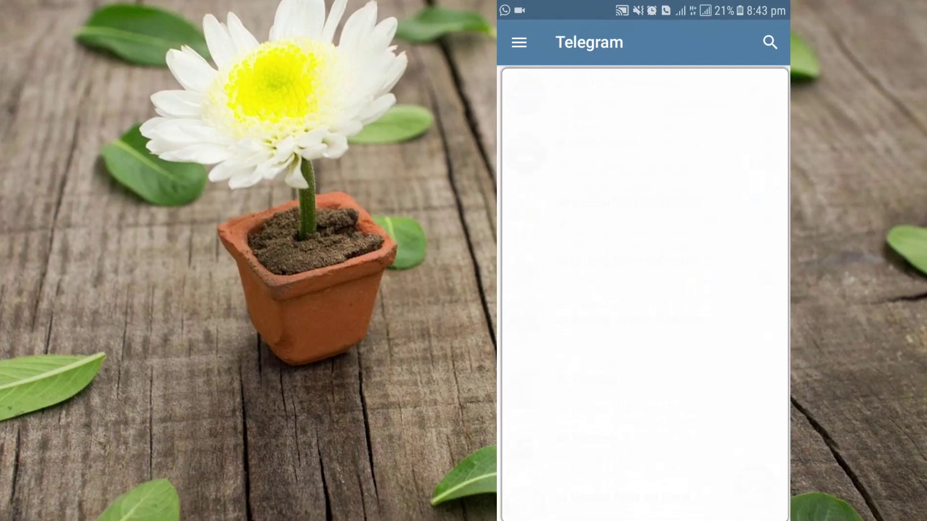
pyautogui.scroll(-2, 644, 290)
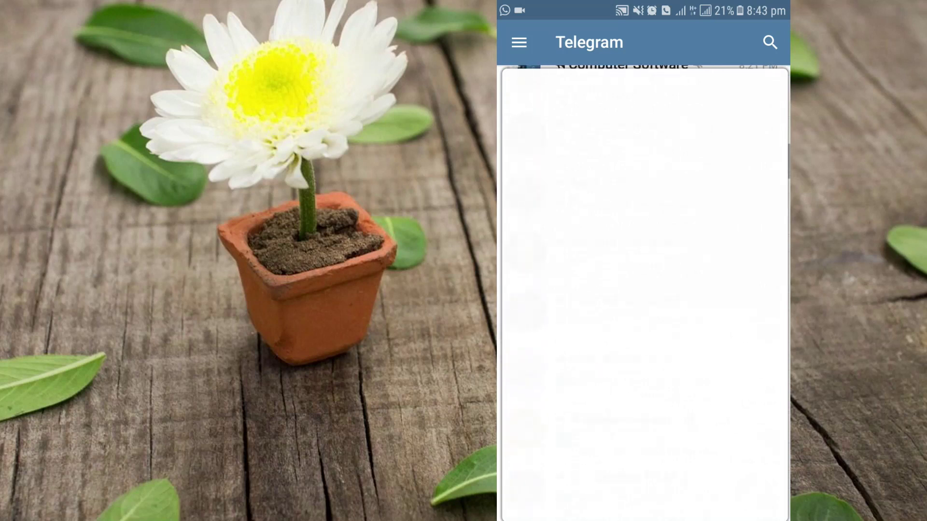
pyautogui.scroll(3, 644, 289)
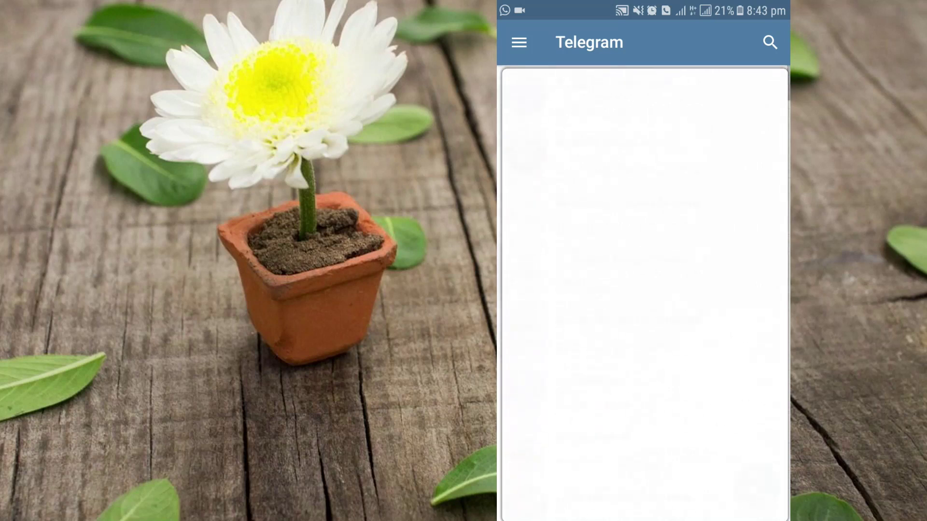
pyautogui.click(770, 42)
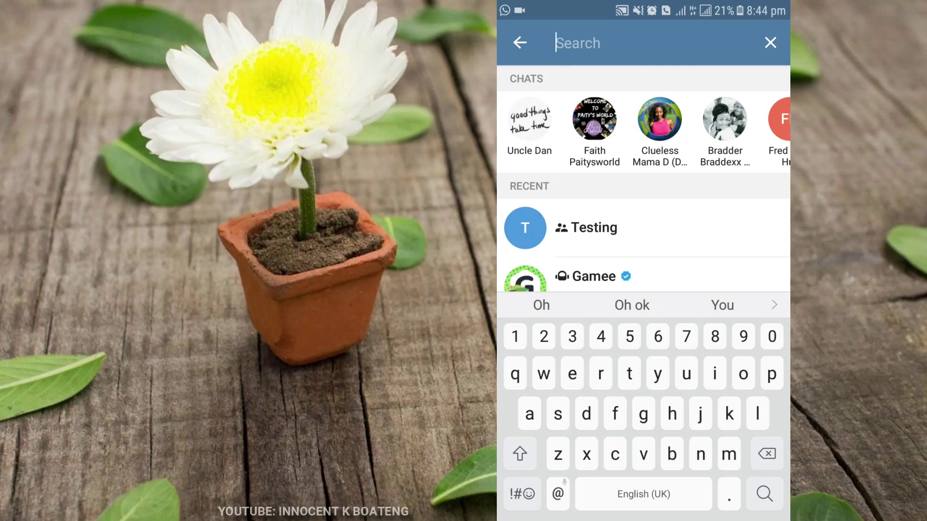
pyautogui.press('Escape')
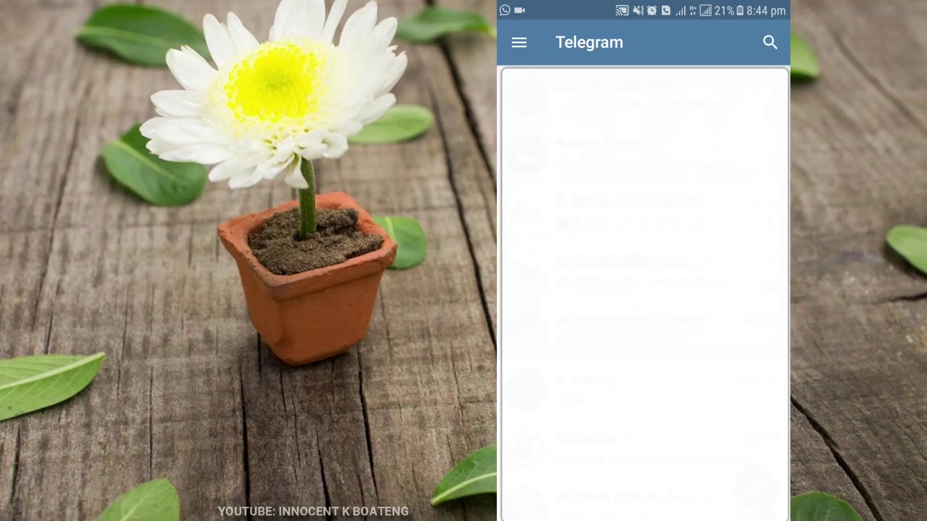
# Step: Search chats for 'bot', browse the results, then clear the search back to recent chats
pyautogui.click(770, 42)
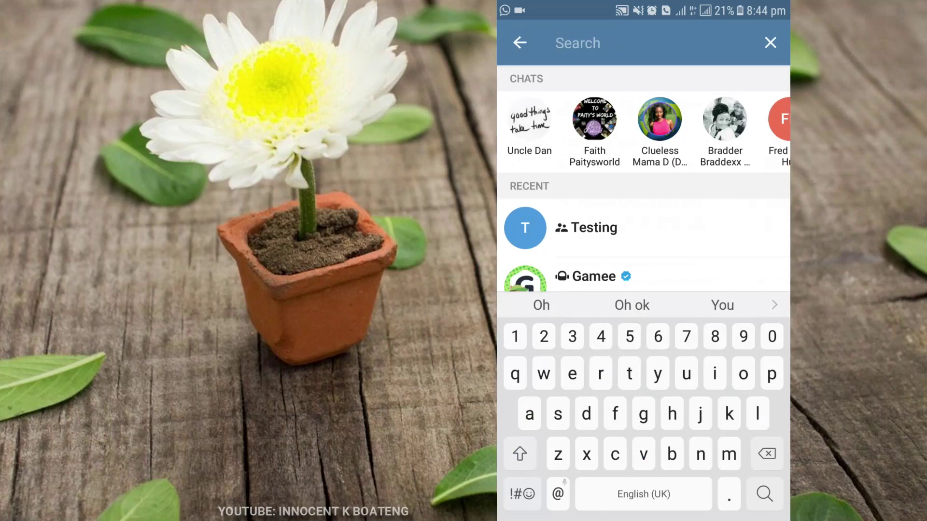
pyautogui.write('bot')
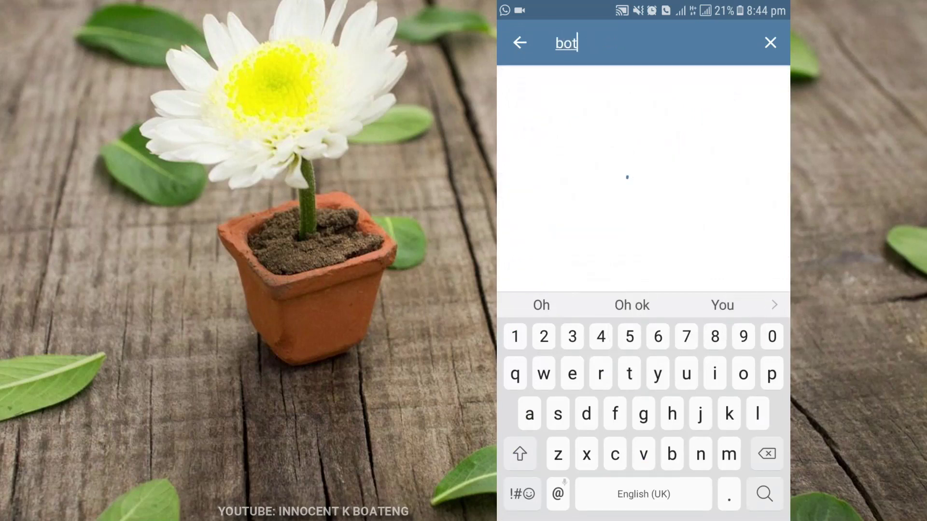
pyautogui.scroll(-2, 643, 193)
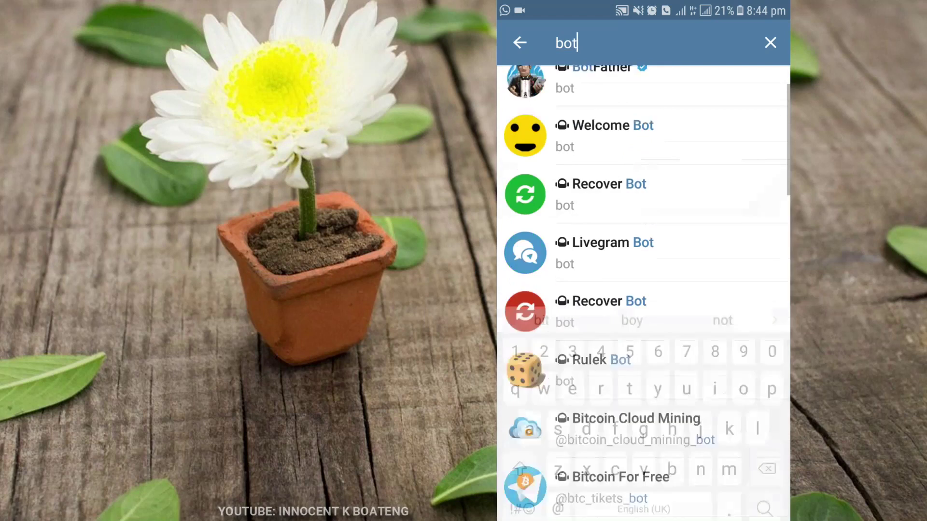
pyautogui.scroll(5, 644, 289)
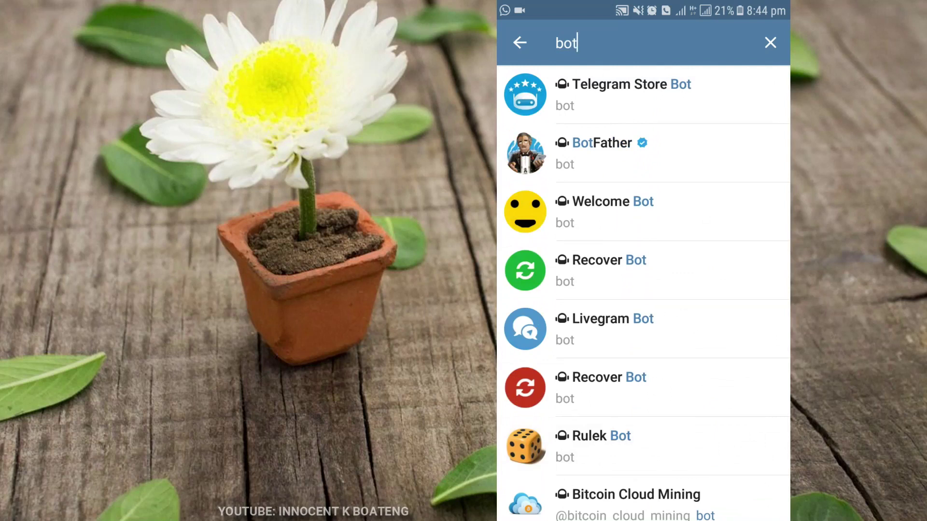
pyautogui.click(520, 43)
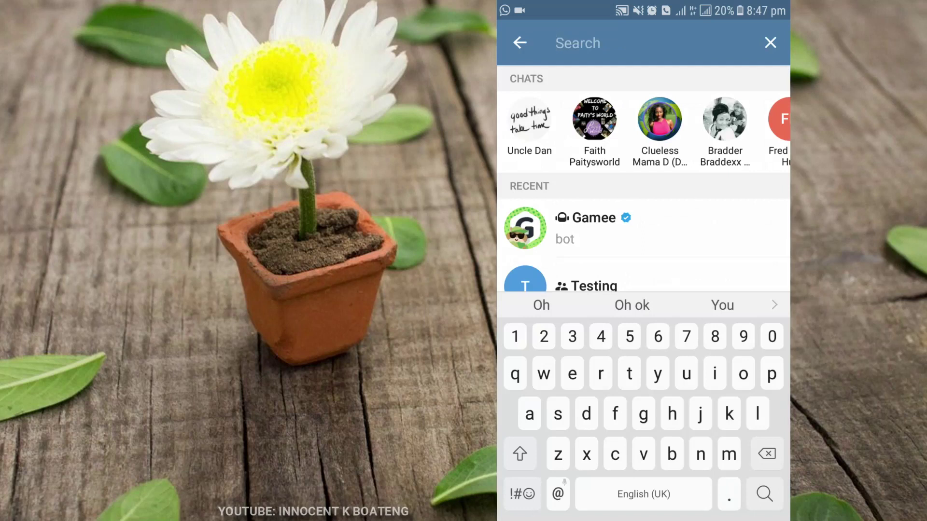
# Step: Open the Gamee bot chat from Recent and toggle between its bot menu buttons and the text keyboard
pyautogui.press('Escape')
pyautogui.click(594, 228)
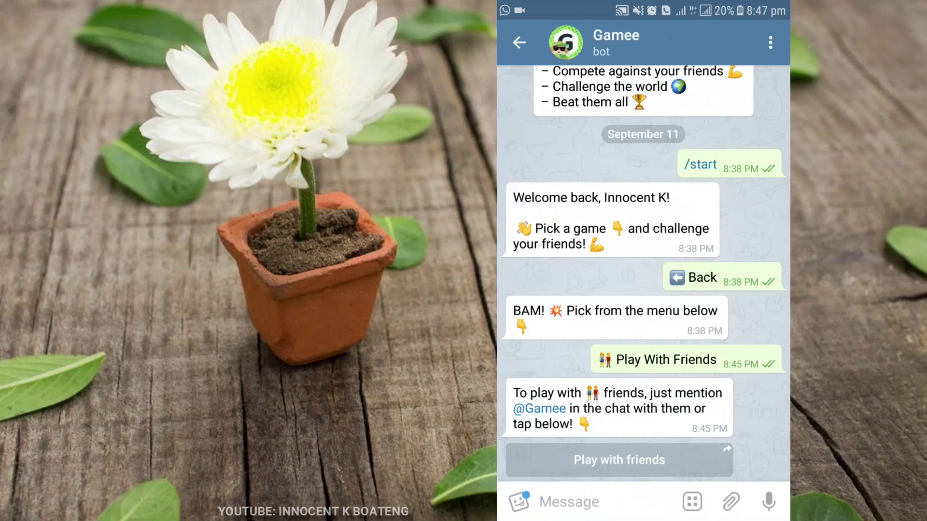
pyautogui.click(570, 502)
pyautogui.click(693, 272)
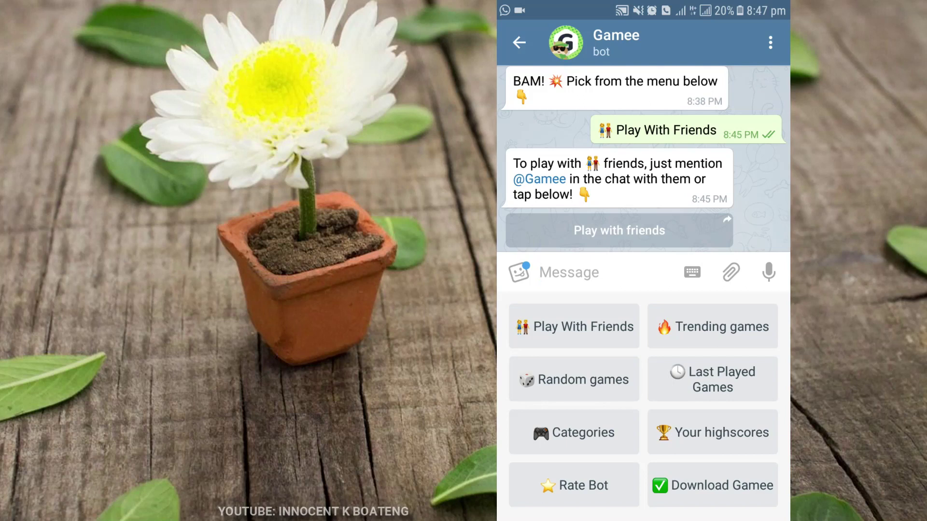
pyautogui.click(693, 272)
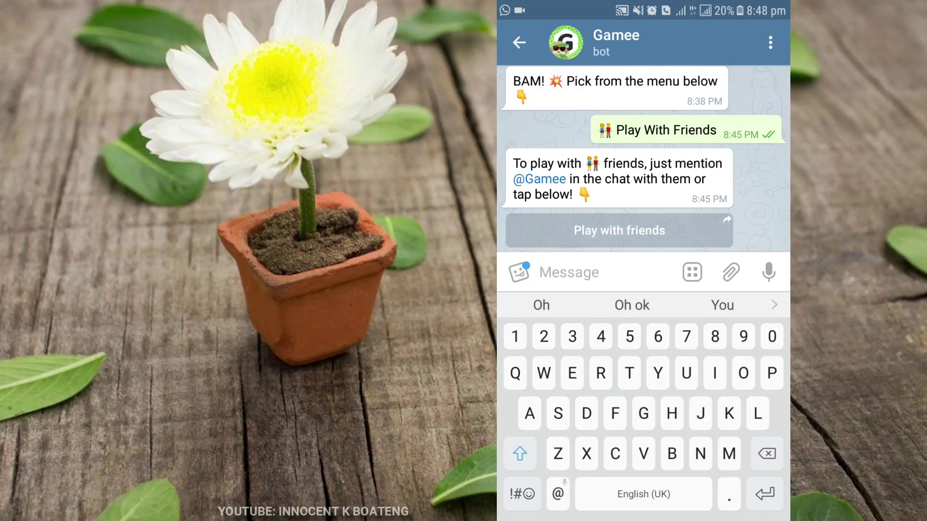
# Step: Create a new group named 'Testing2' with one contact found by searching 'nkk'
pyautogui.press('Escape')
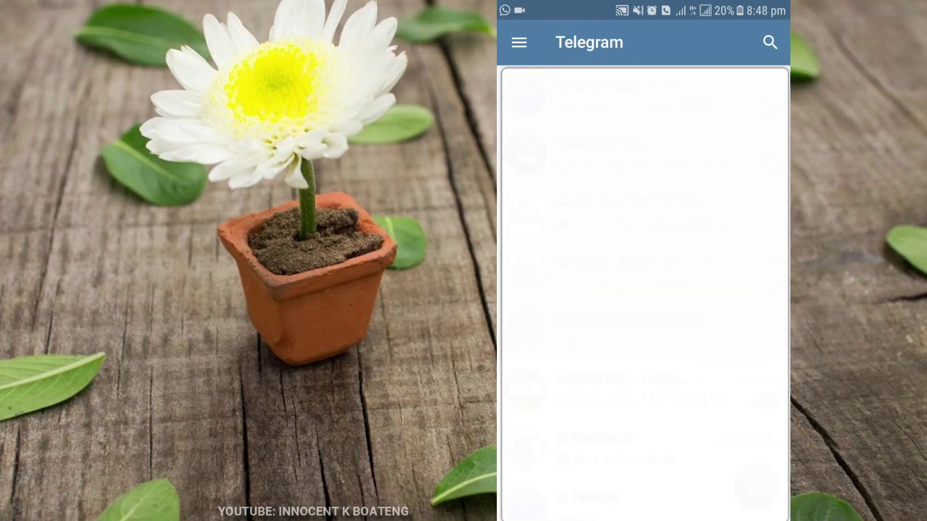
pyautogui.click(519, 42)
pyautogui.click(613, 166)
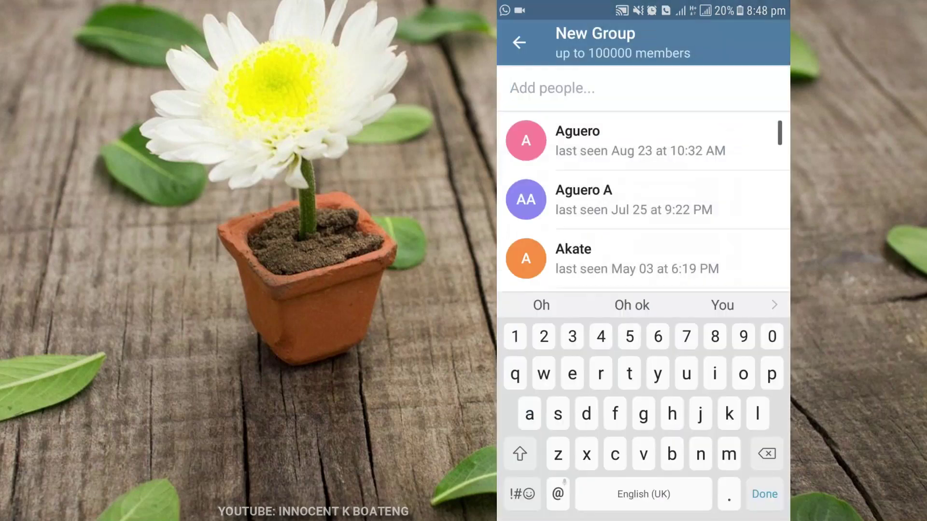
pyautogui.write('nkk')
pyautogui.click(594, 145)
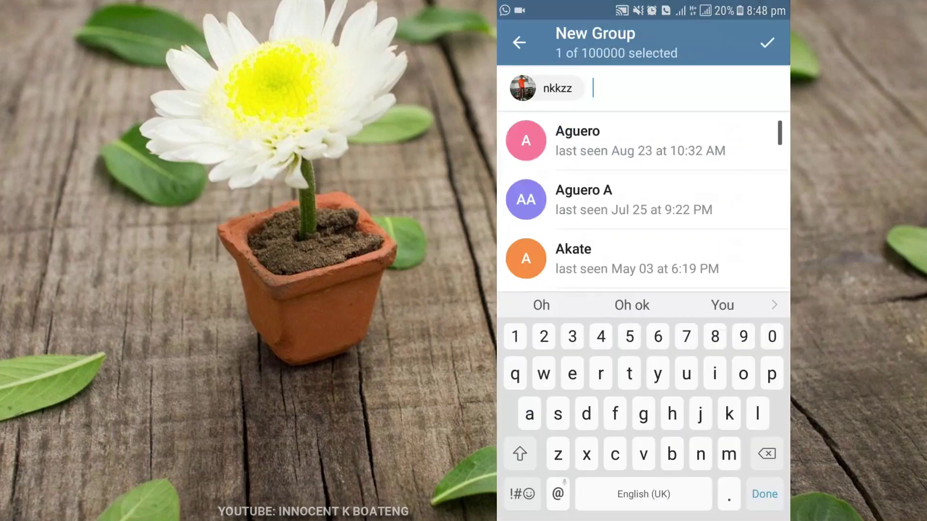
pyautogui.click(767, 42)
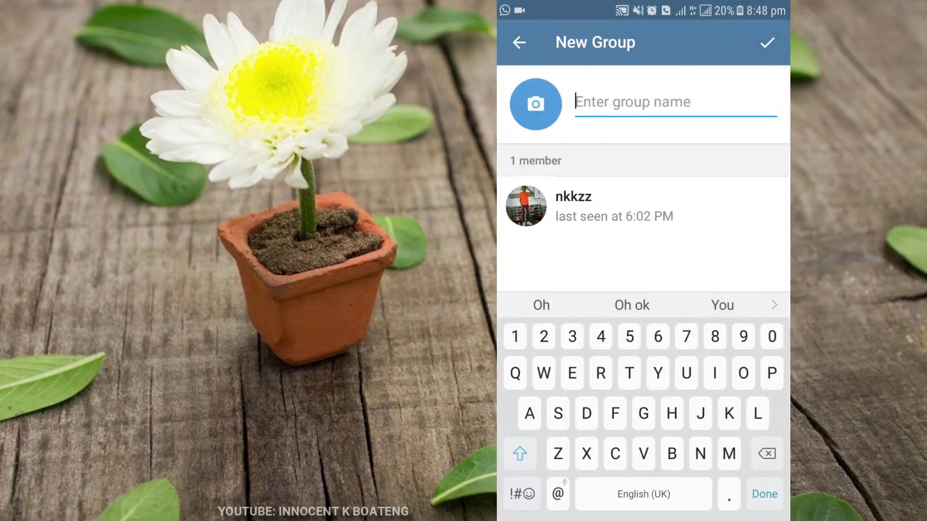
pyautogui.write('Testing')
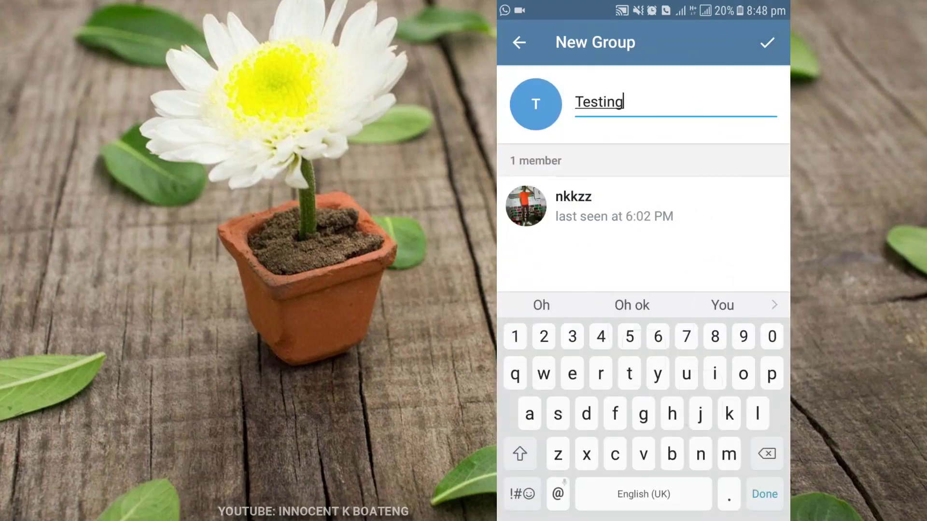
pyautogui.write('2')
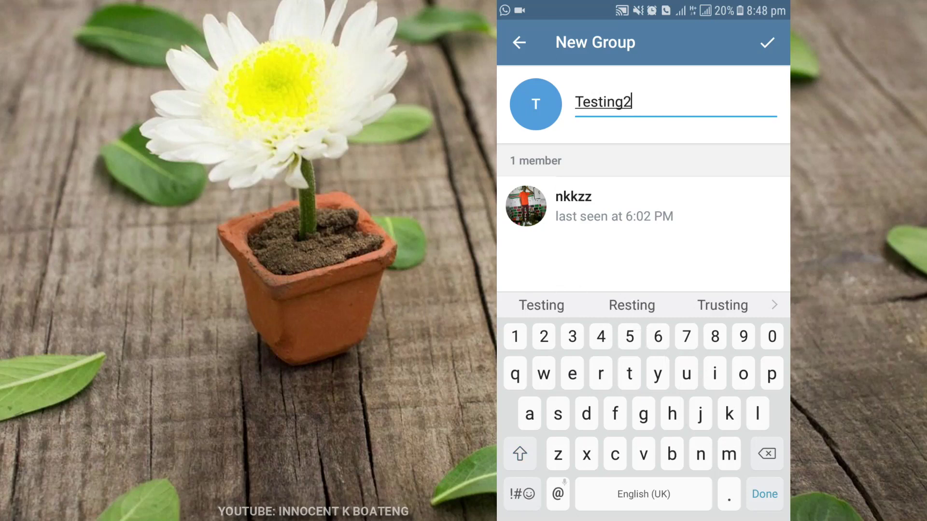
pyautogui.click(767, 43)
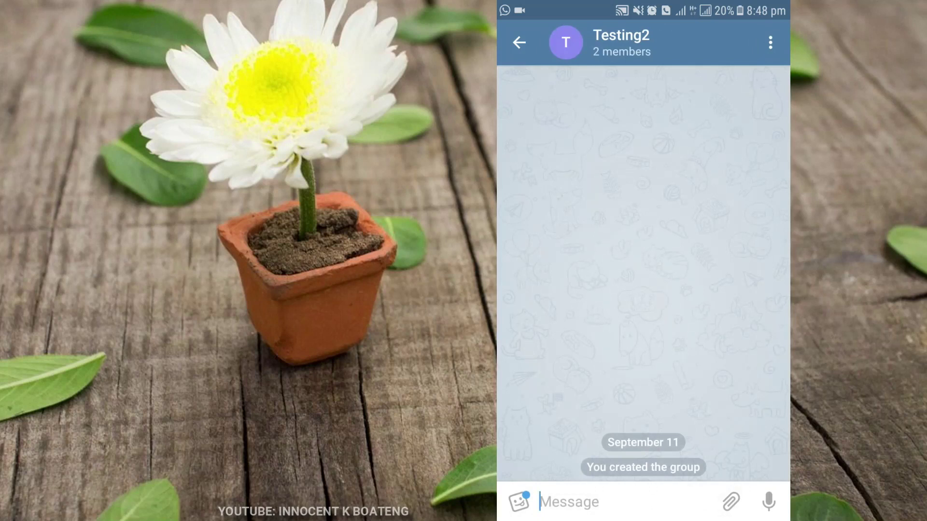
# Step: Open and close the Testing2 group info page a few times
pyautogui.click(621, 43)
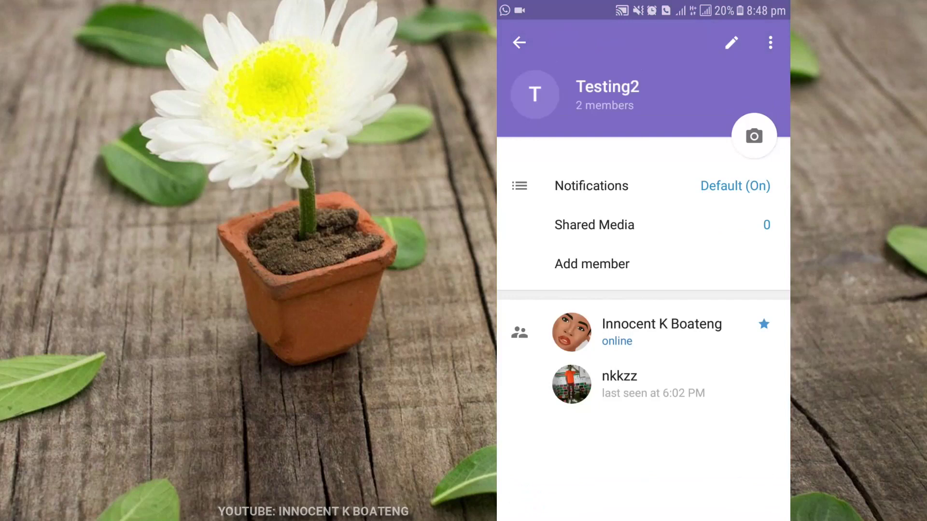
pyautogui.press('Escape')
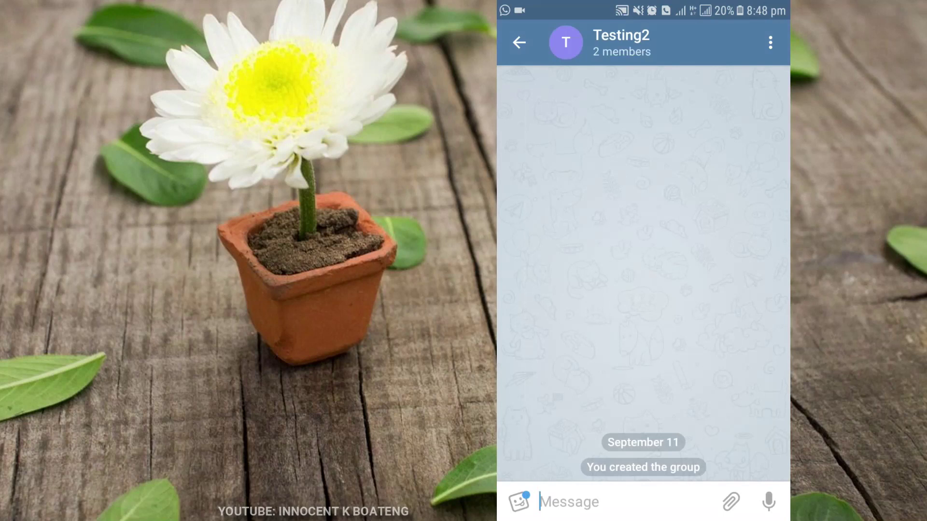
pyautogui.click(771, 42)
pyautogui.press('Escape')
pyautogui.click(622, 43)
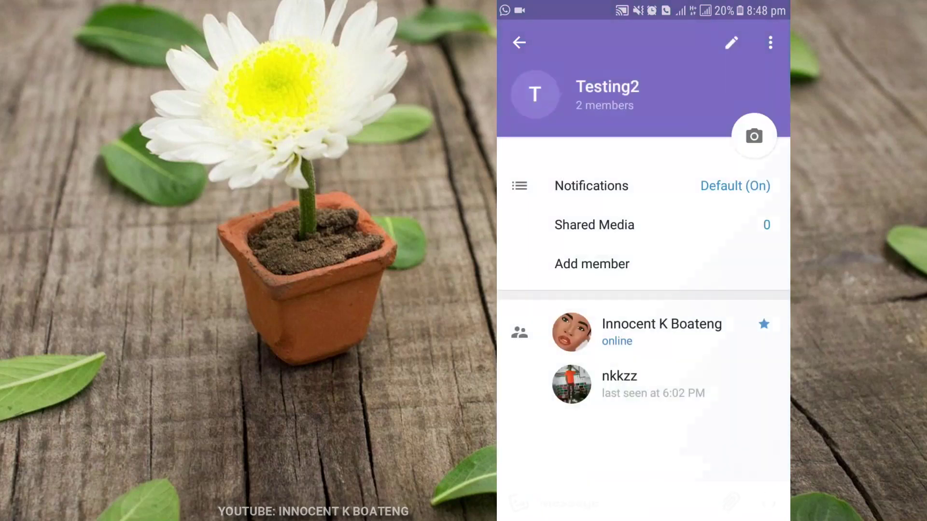
# Step: Convert Testing2 to a supergroup, confirm the upgrade, and view its info page
pyautogui.click(770, 43)
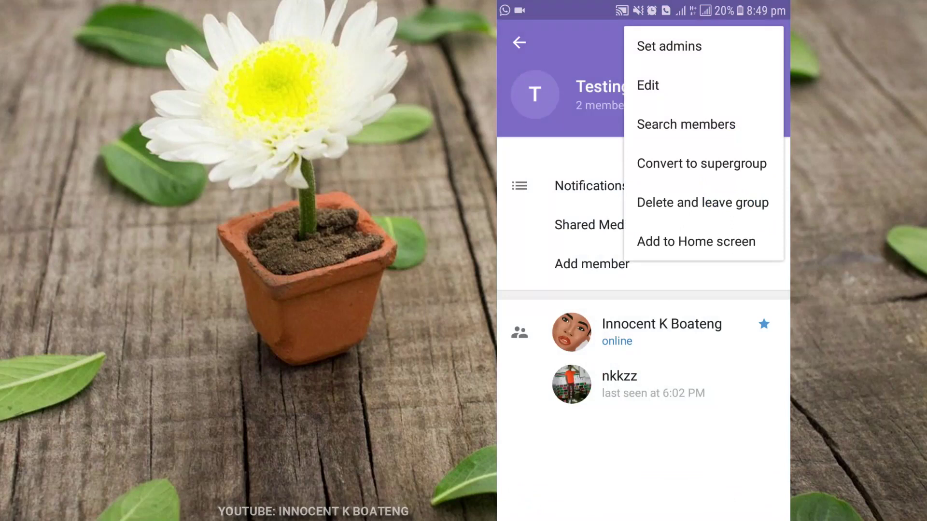
pyautogui.click(702, 164)
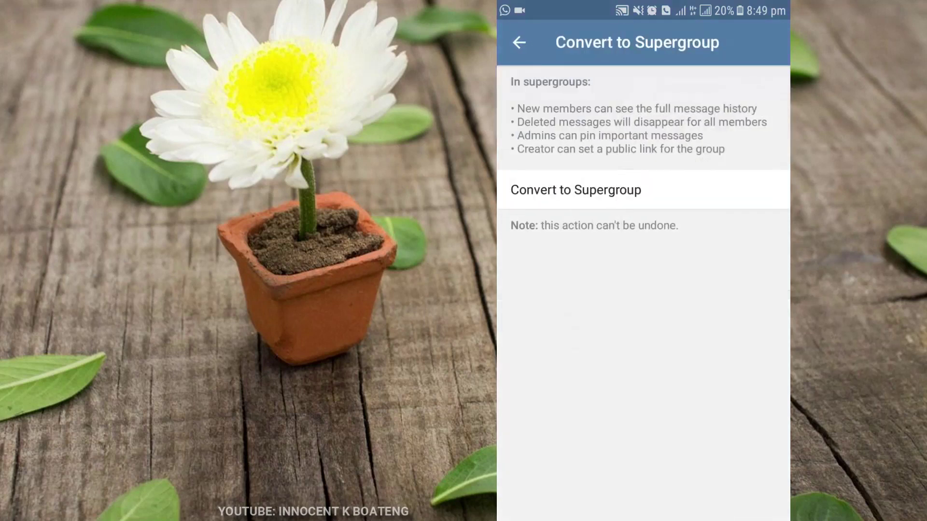
pyautogui.click(601, 190)
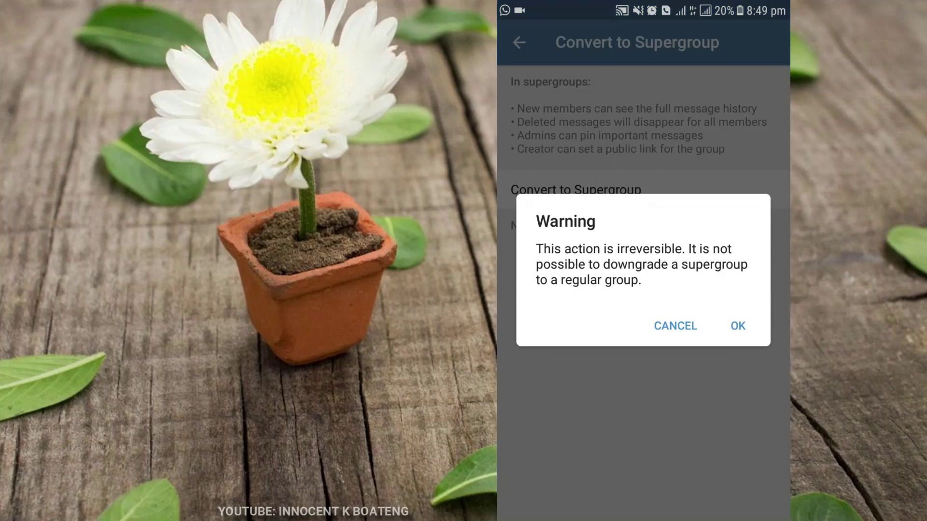
pyautogui.click(738, 326)
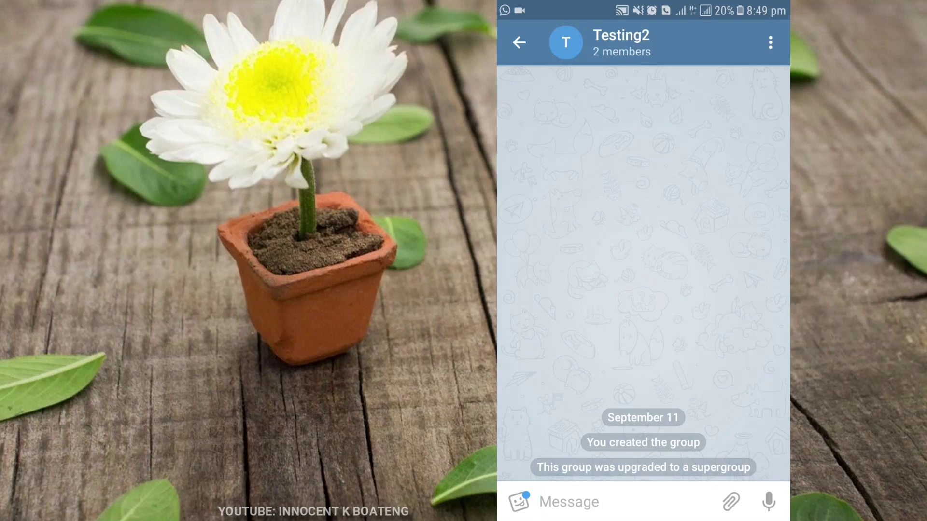
pyautogui.click(621, 43)
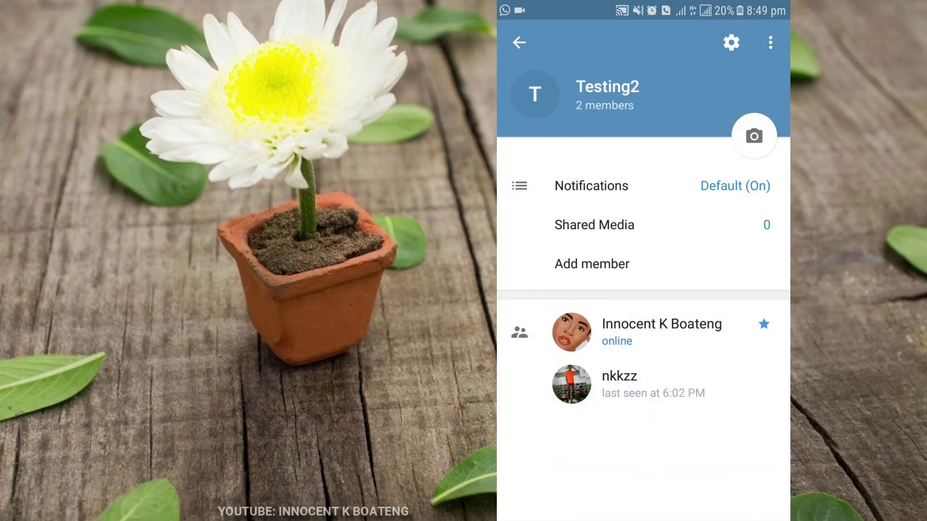
# Step: Add the Gamee bot to Testing2 via a 'gamee' member search, then reopen the group info
pyautogui.click(592, 264)
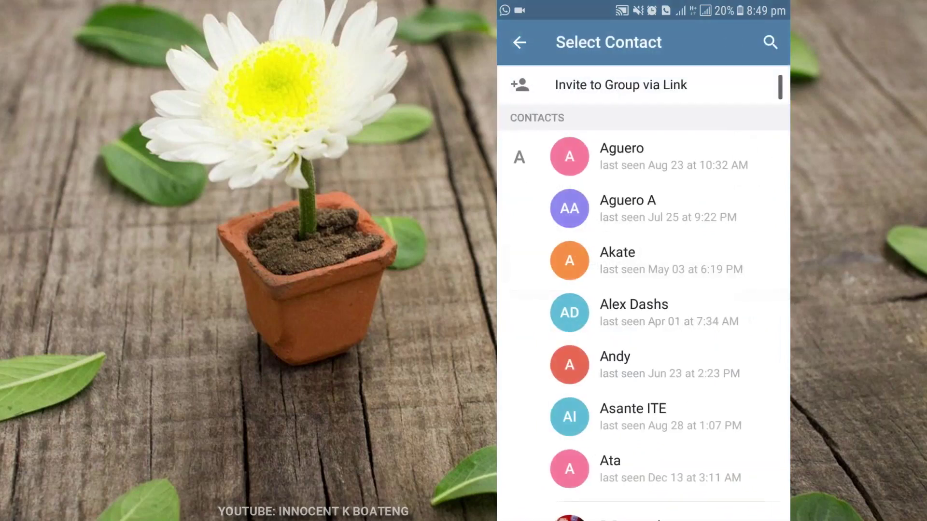
pyautogui.click(770, 42)
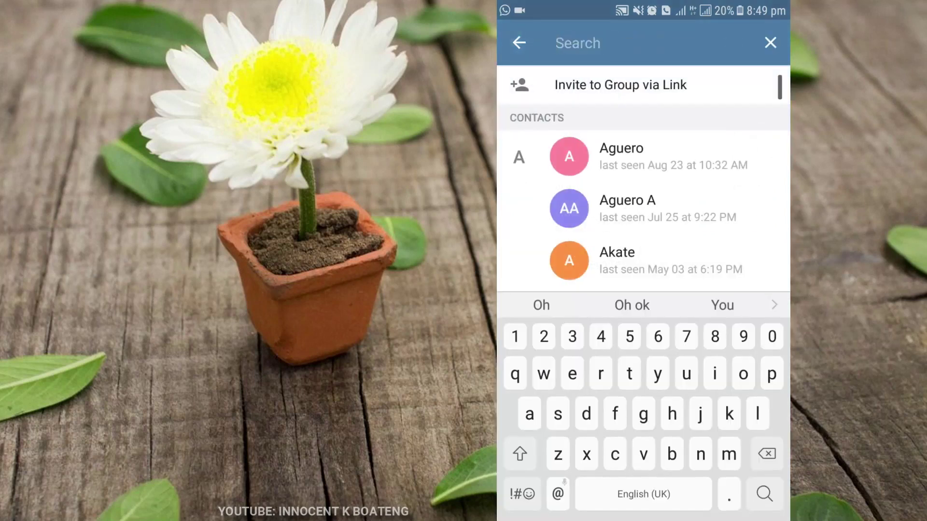
pyautogui.write('gam')
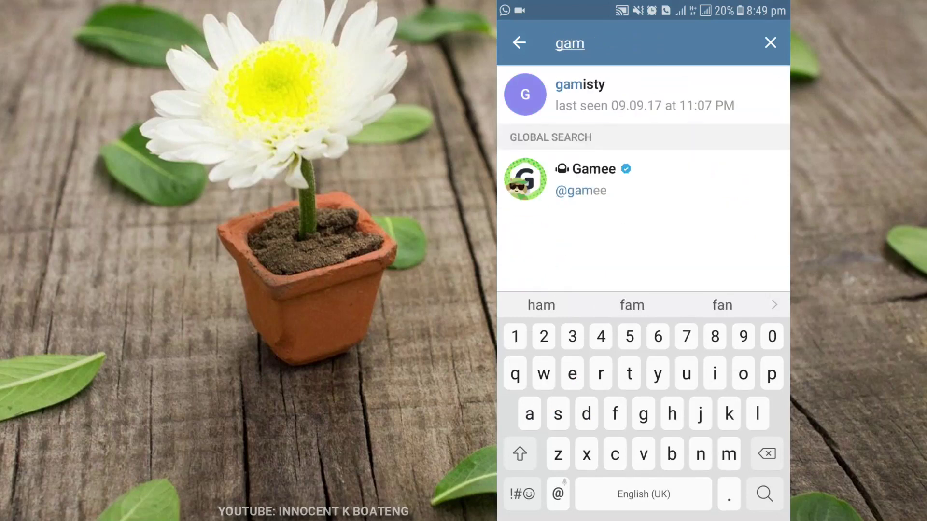
pyautogui.write('ee')
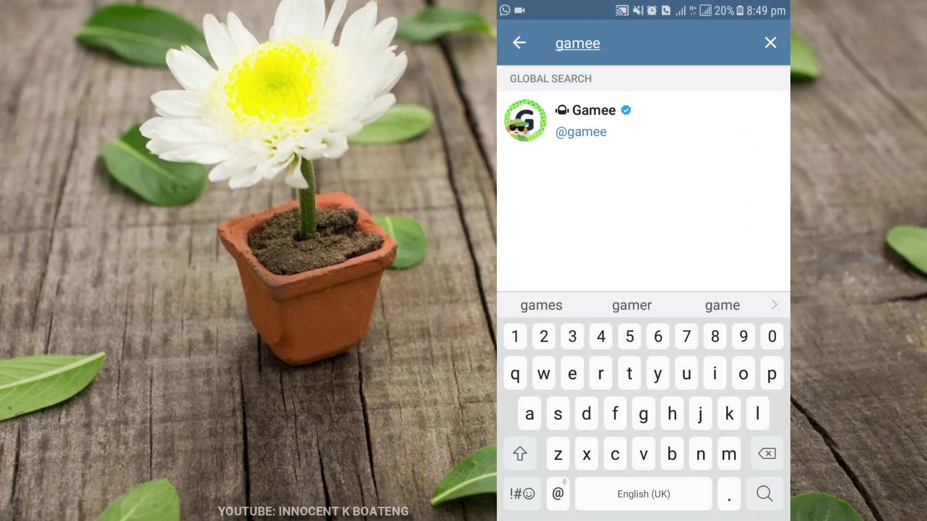
pyautogui.click(594, 120)
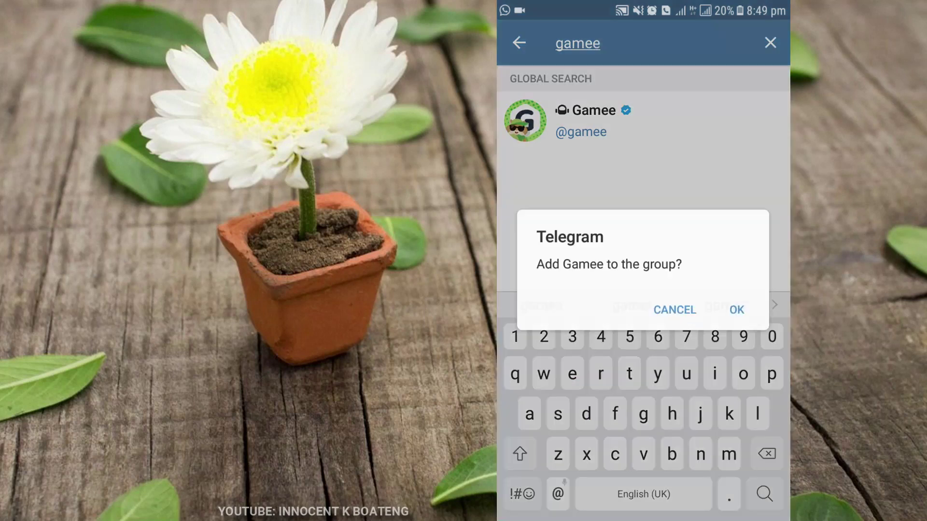
pyautogui.click(738, 311)
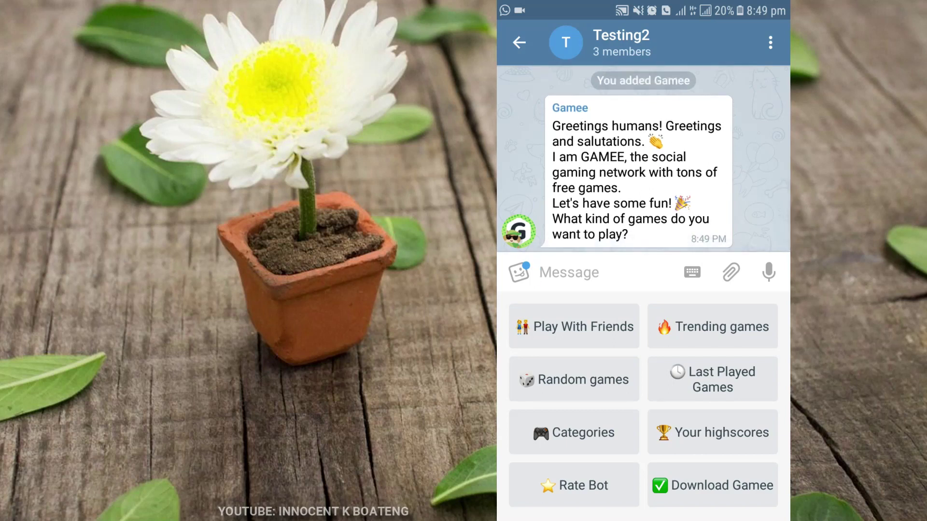
pyautogui.click(692, 272)
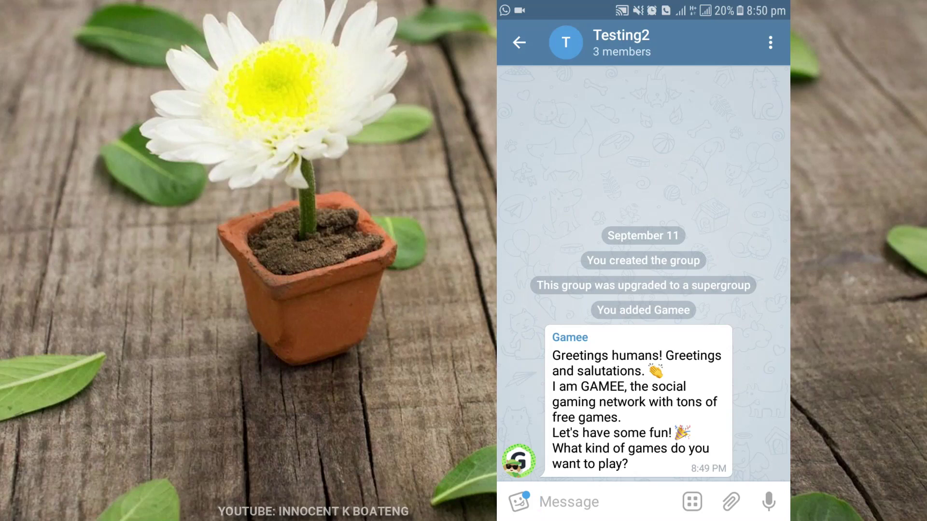
pyautogui.click(621, 42)
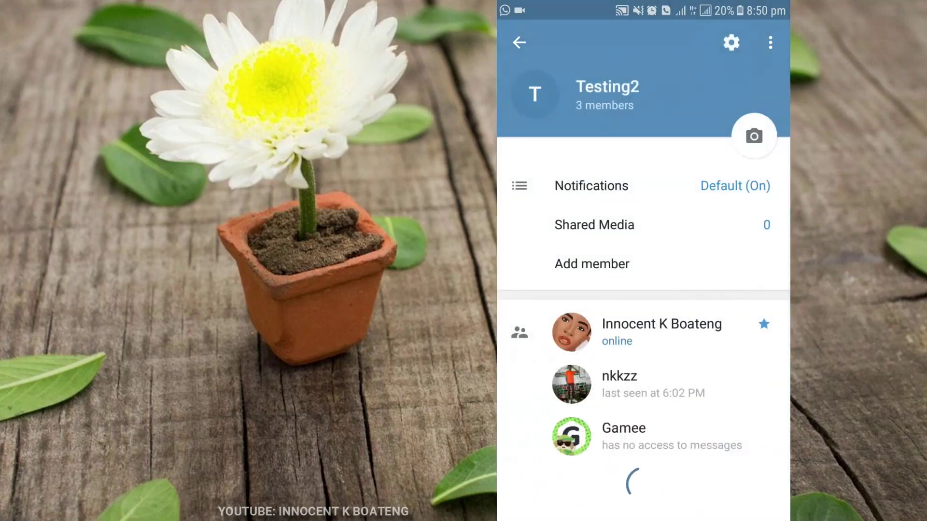
pyautogui.click(591, 271)
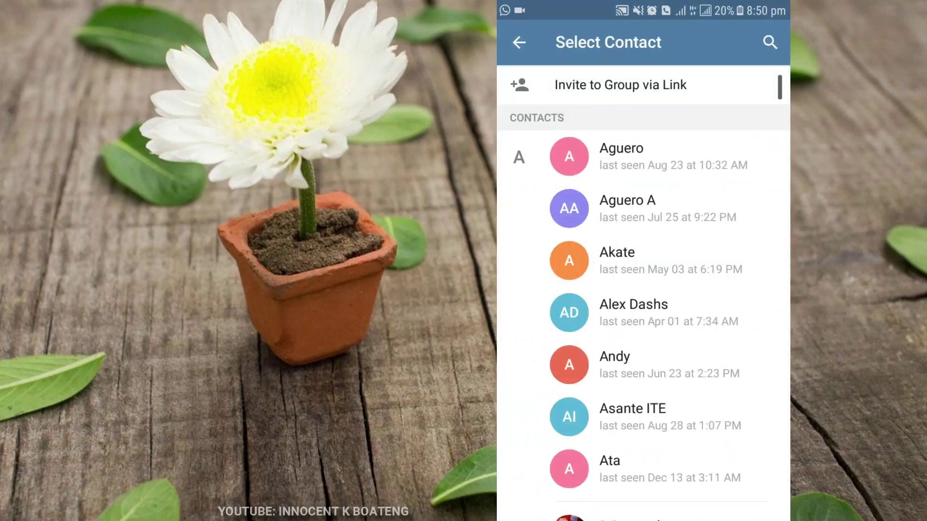
pyautogui.click(770, 42)
pyautogui.write('@Po')
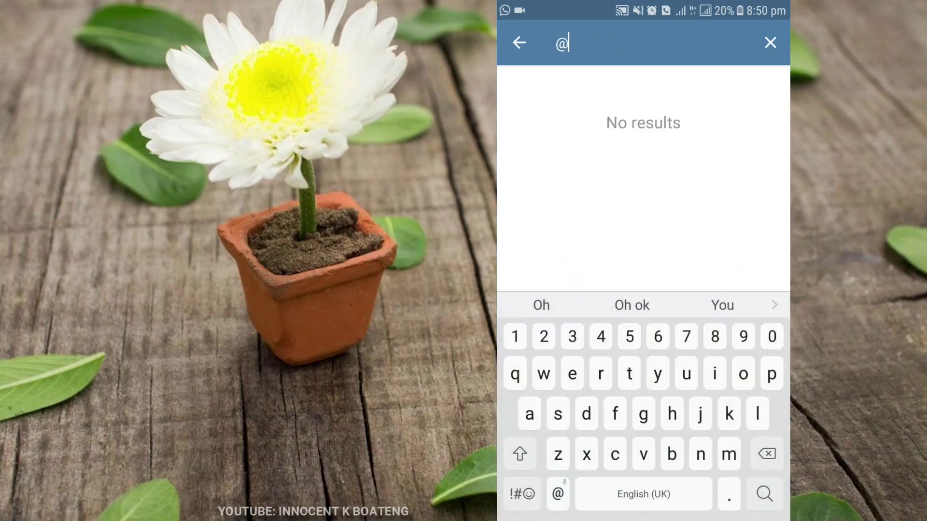
pyautogui.write('llBit')
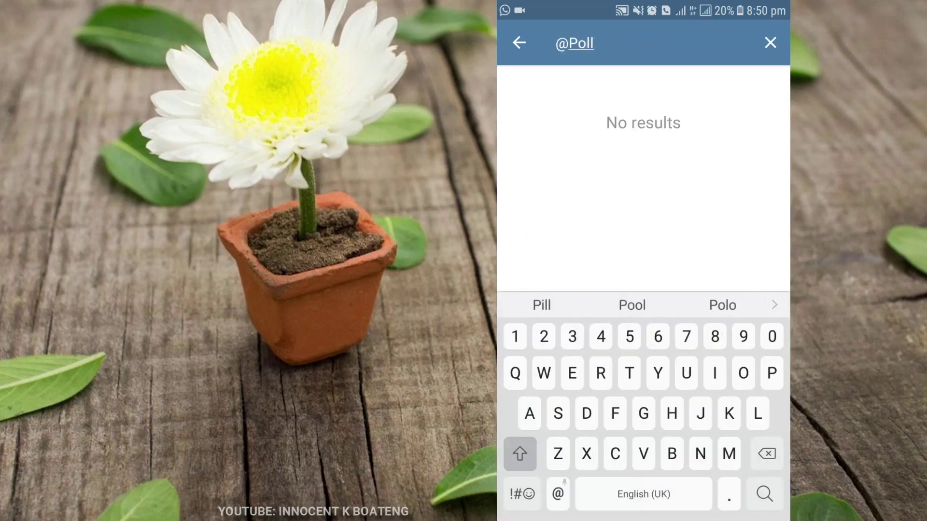
pyautogui.press('Return')
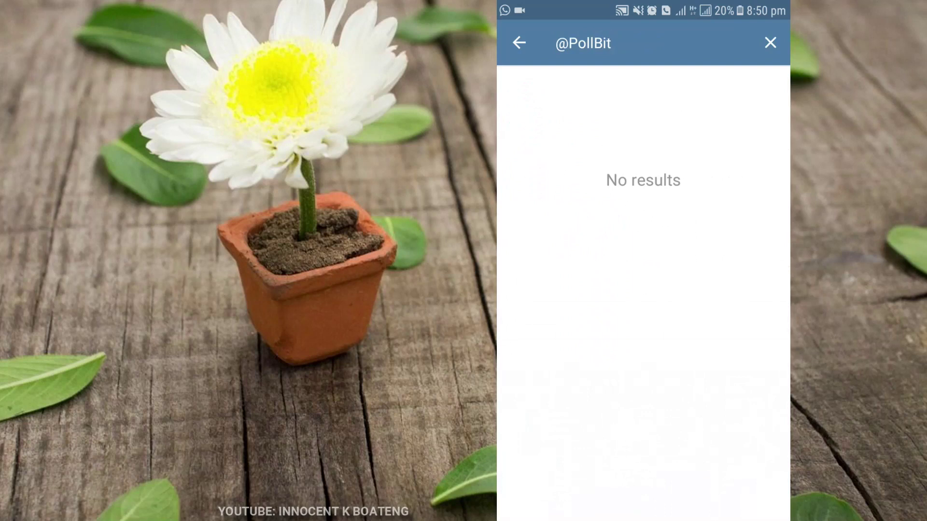
pyautogui.click(611, 43)
pyautogui.press('BackSpace')
pyautogui.press('BackSpace')
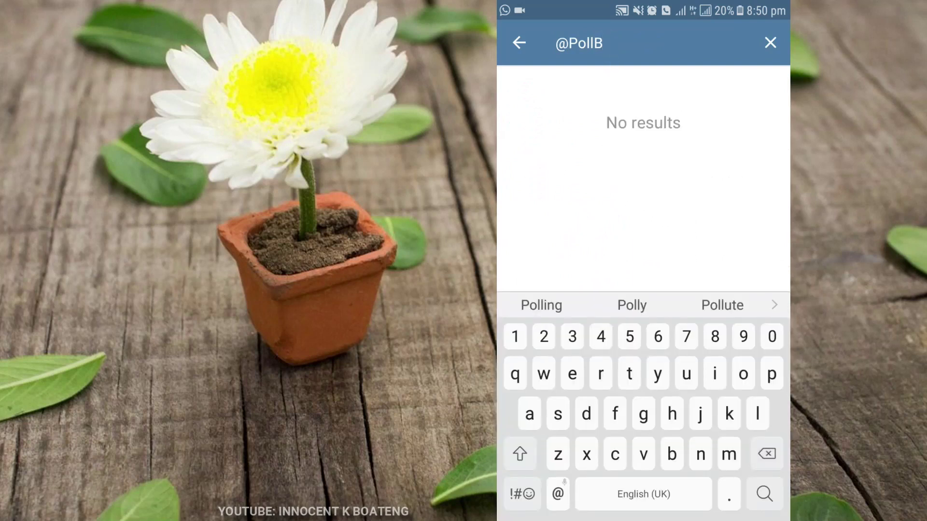
pyautogui.write('ot')
pyautogui.click(584, 121)
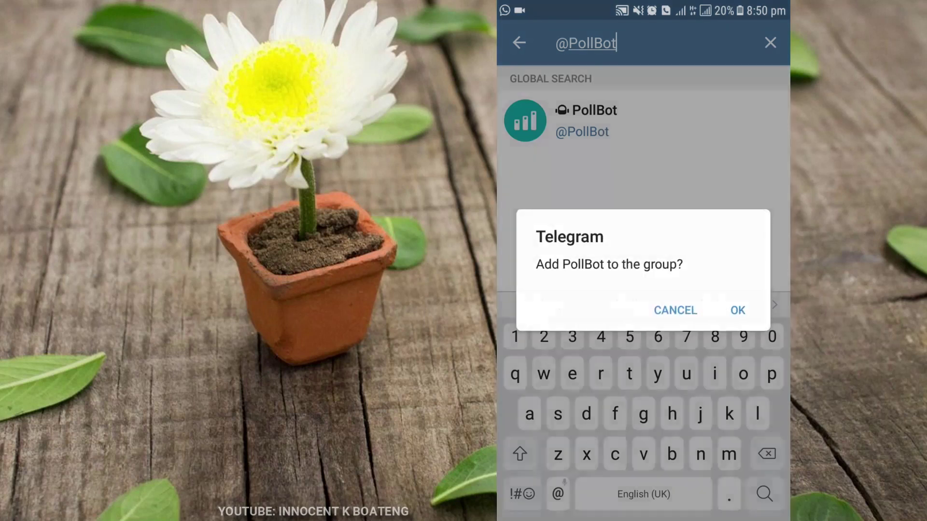
pyautogui.click(737, 311)
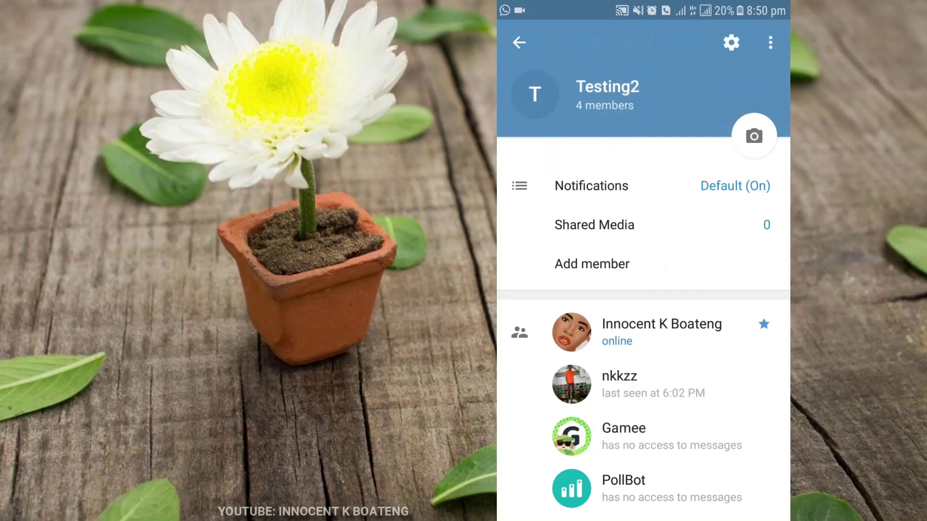
pyautogui.click(519, 42)
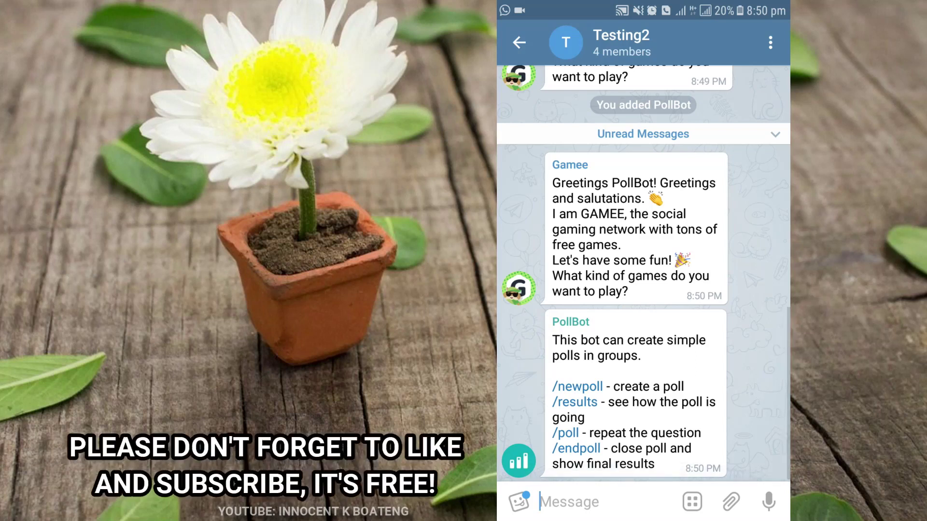
# Step: Type '/' in the Testing2 message box to list PollBot's commands like /newpoll and /help
pyautogui.click(603, 502)
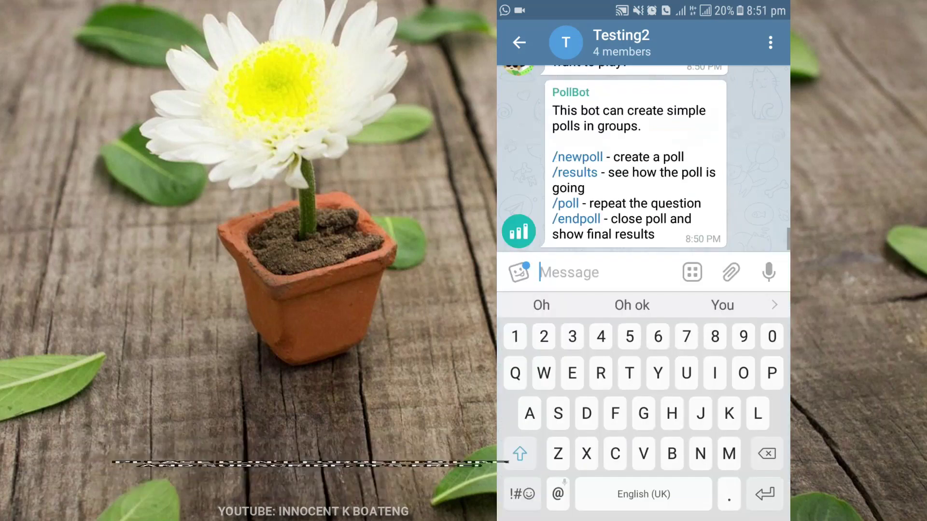
pyautogui.click(522, 493)
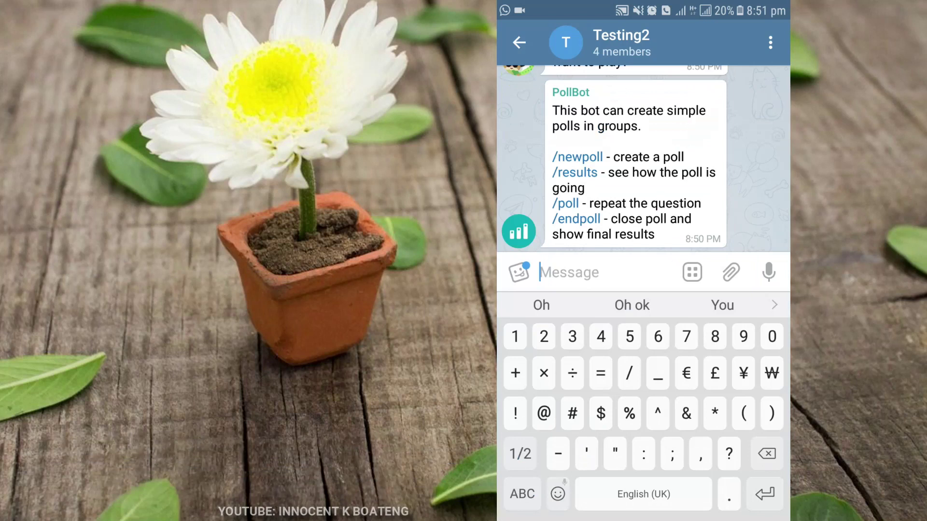
pyautogui.write('/')
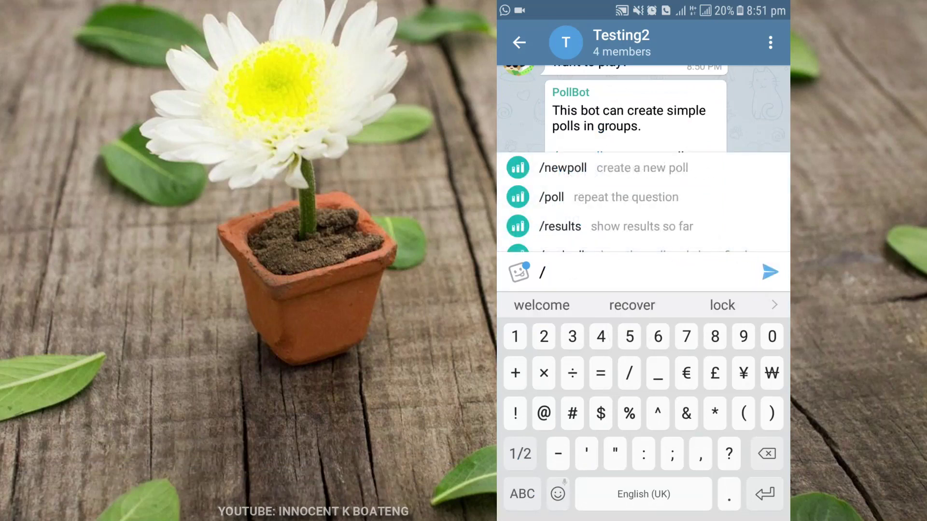
pyautogui.scroll(-2, 644, 202)
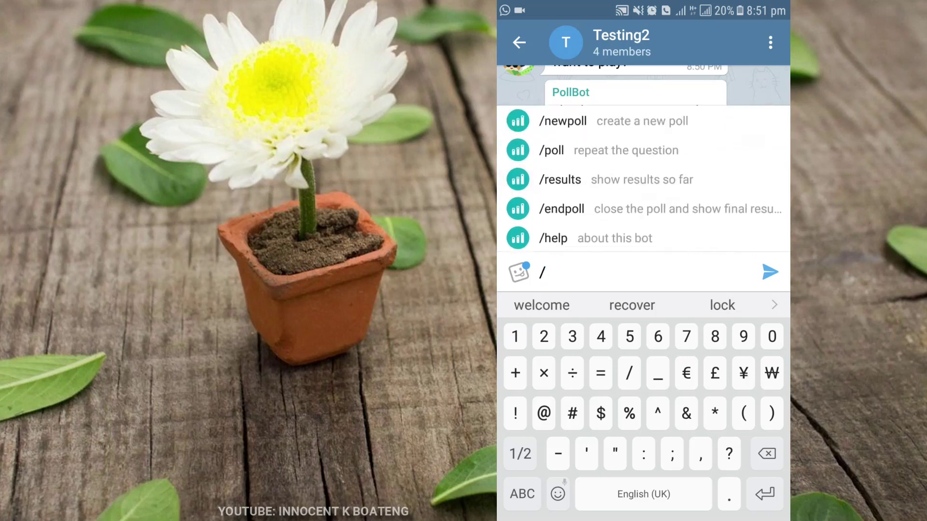
pyautogui.scroll(2, 644, 203)
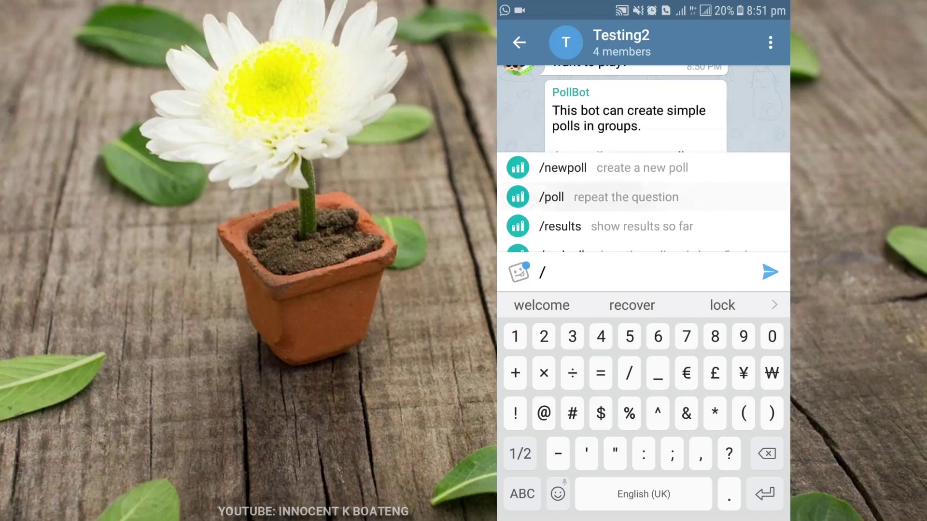
pyautogui.scroll(-2, 644, 203)
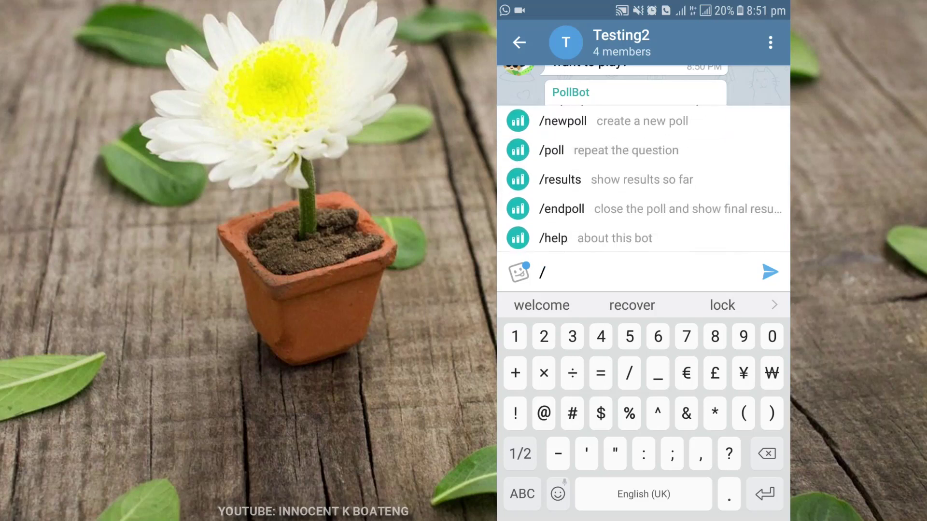
# Step: Start /newpoll and send the question 'Do you want to see tutorial today?' to PollBot
pyautogui.click(563, 122)
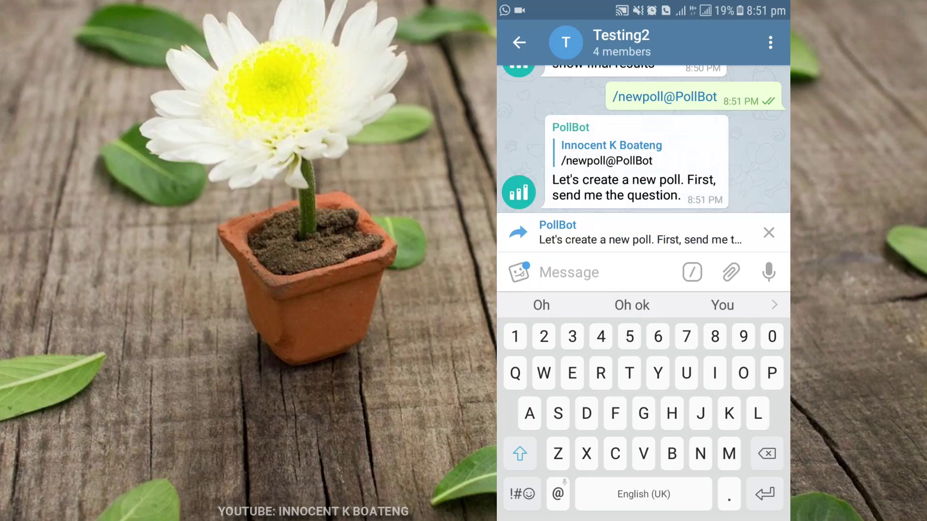
pyautogui.write('Fo')
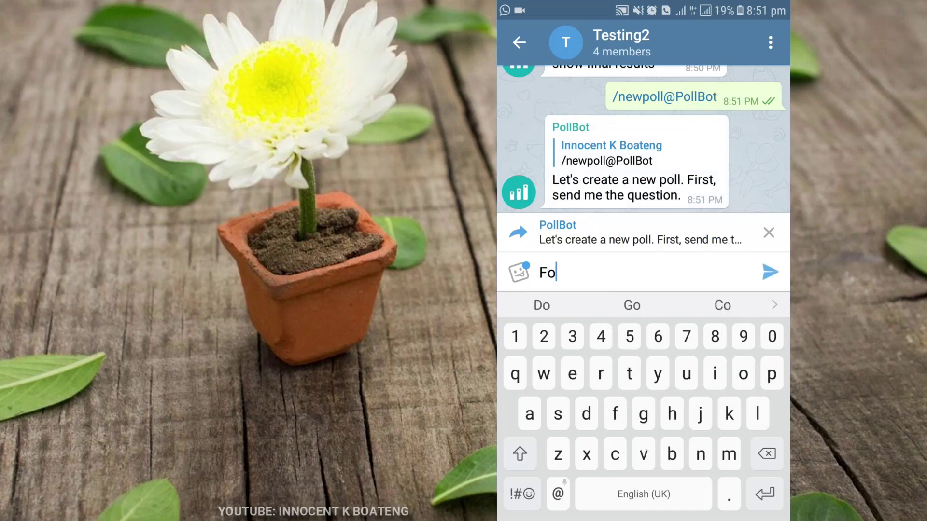
pyautogui.press('BackSpace')
pyautogui.press('BackSpace')
pyautogui.write('D you')
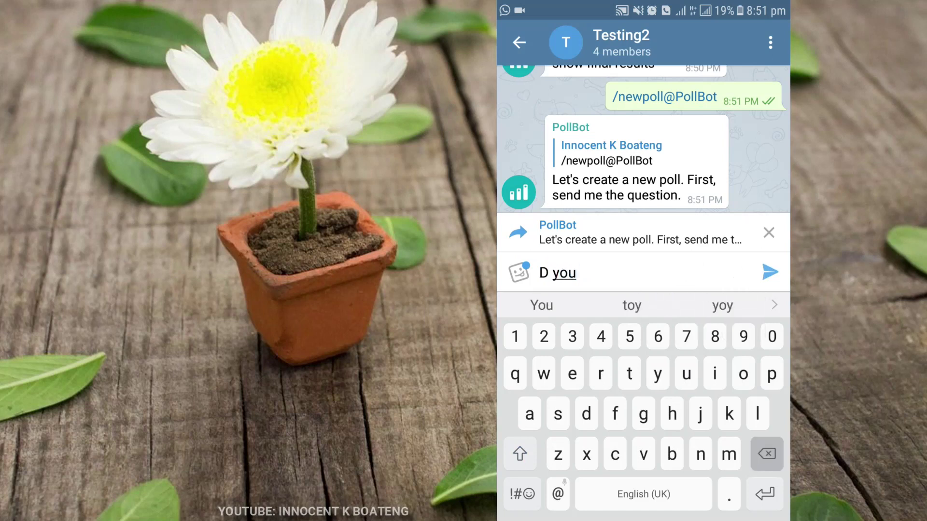
pyautogui.press('BackSpace')
pyautogui.press('BackSpace')
pyautogui.press('BackSpace')
pyautogui.write('o you ')
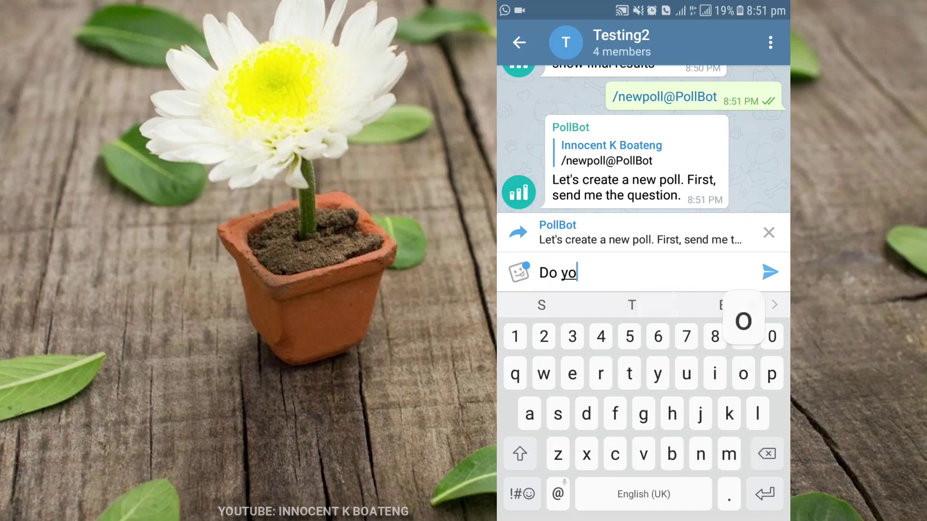
pyautogui.write('want to see')
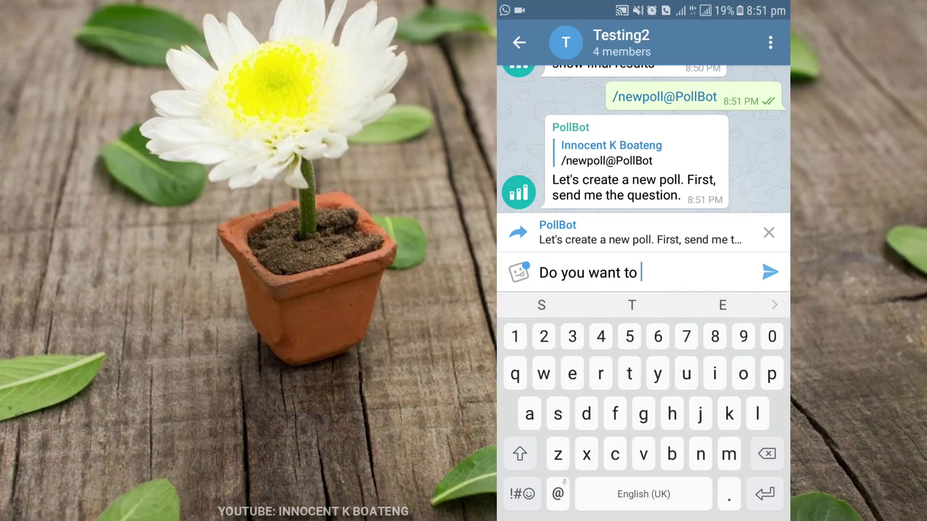
pyautogui.write(' tutori')
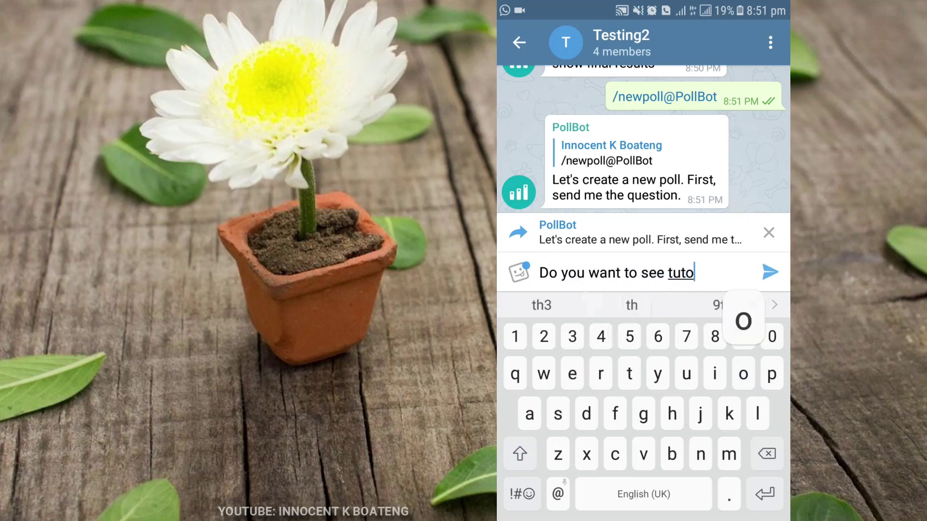
pyautogui.write('al today?')
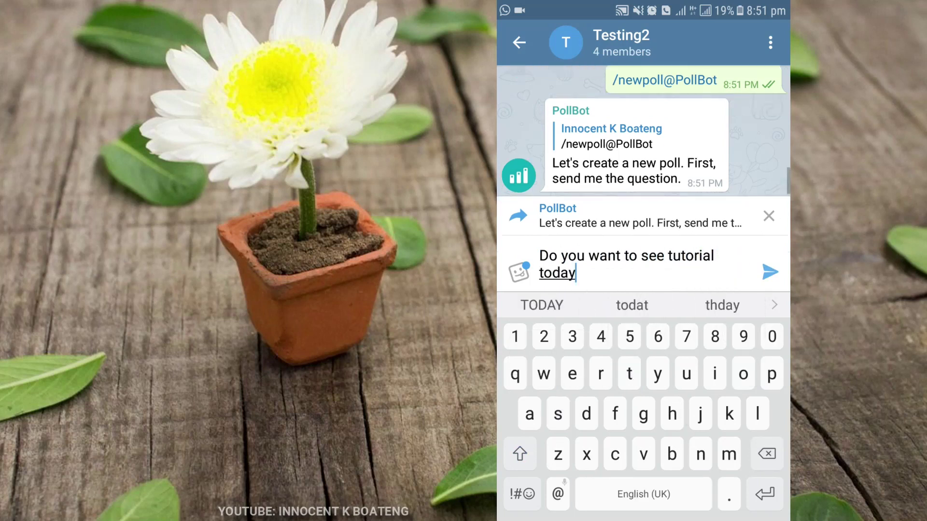
pyautogui.click(770, 272)
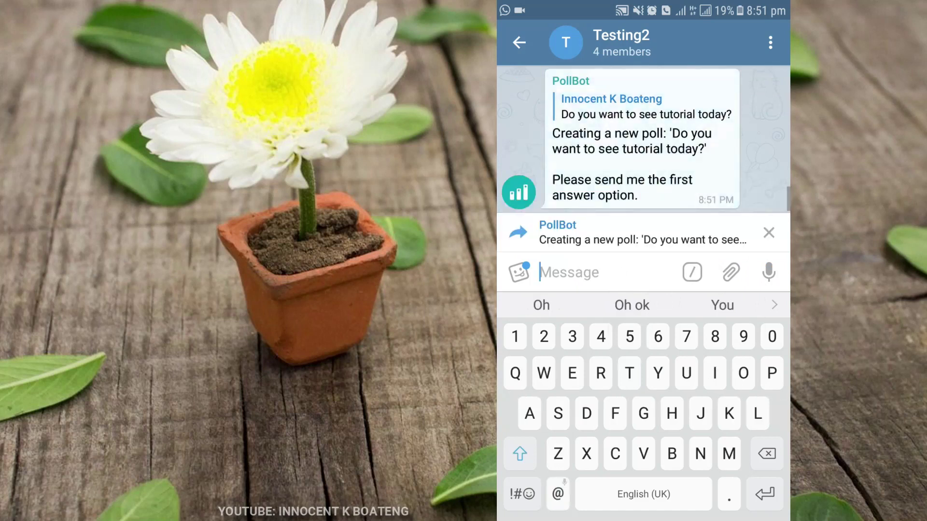
# Step: Send Yes, No and Maybe as the poll's three answer options
pyautogui.write('Yes')
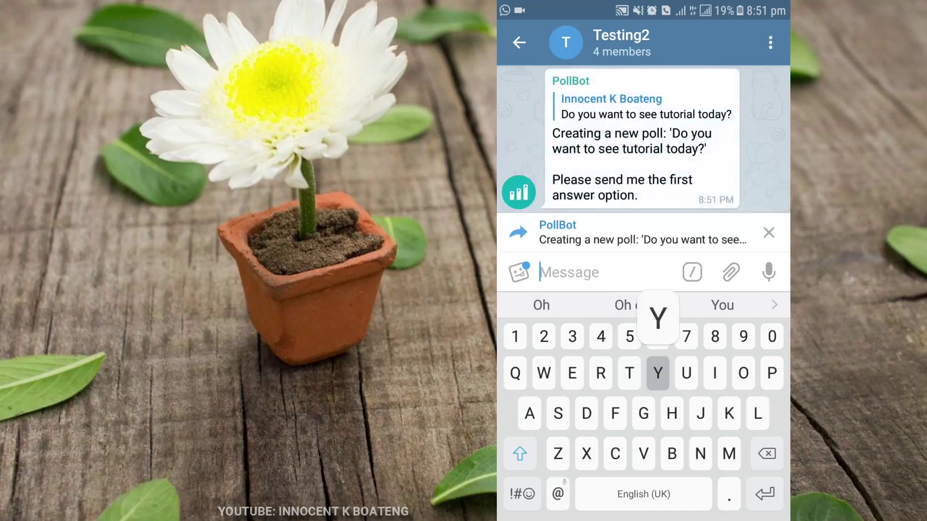
pyautogui.click(768, 272)
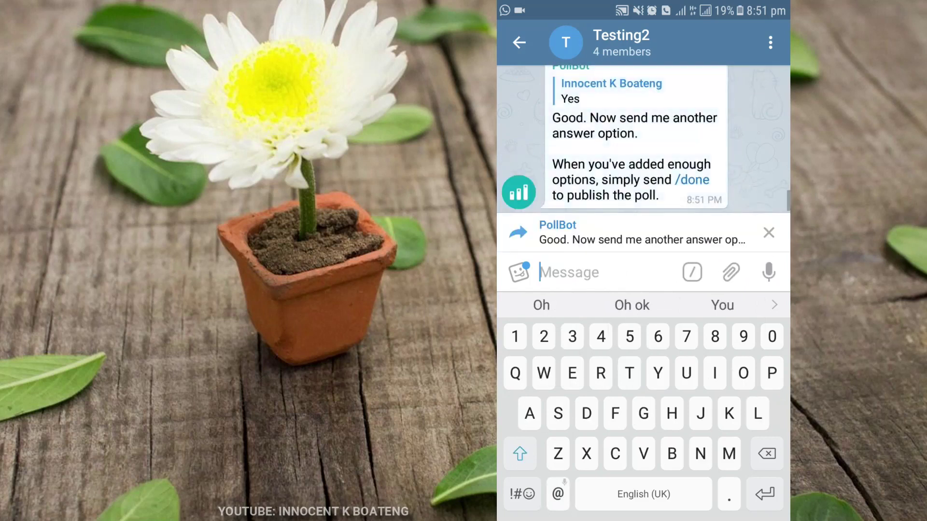
pyautogui.write('No')
pyautogui.click(768, 271)
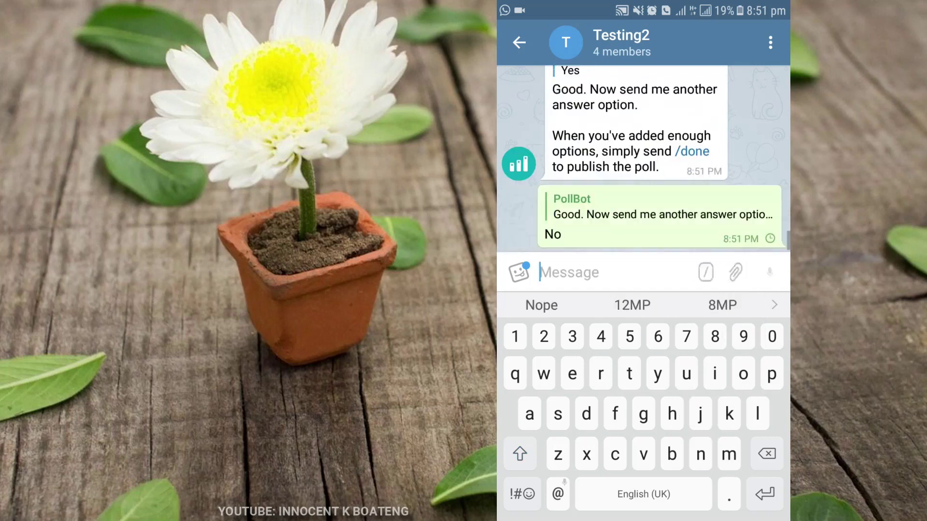
pyautogui.write('Maybe')
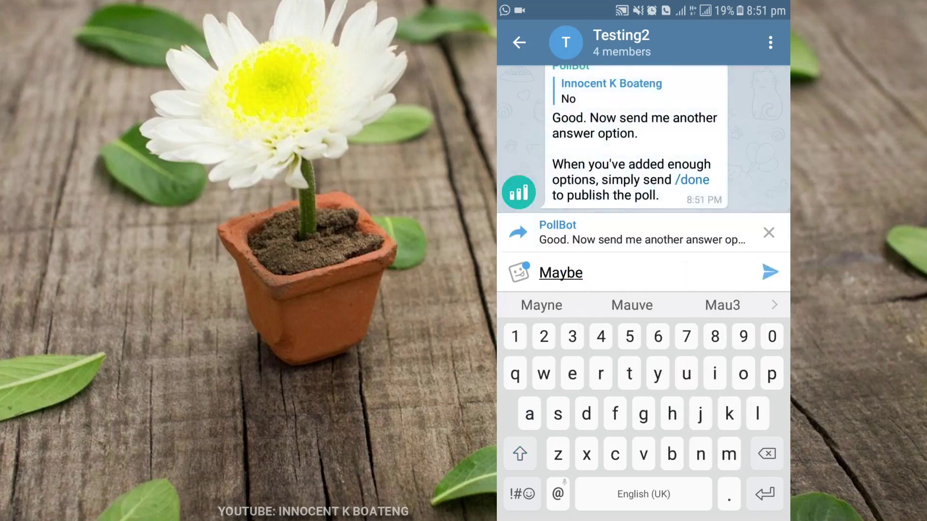
pyautogui.click(769, 272)
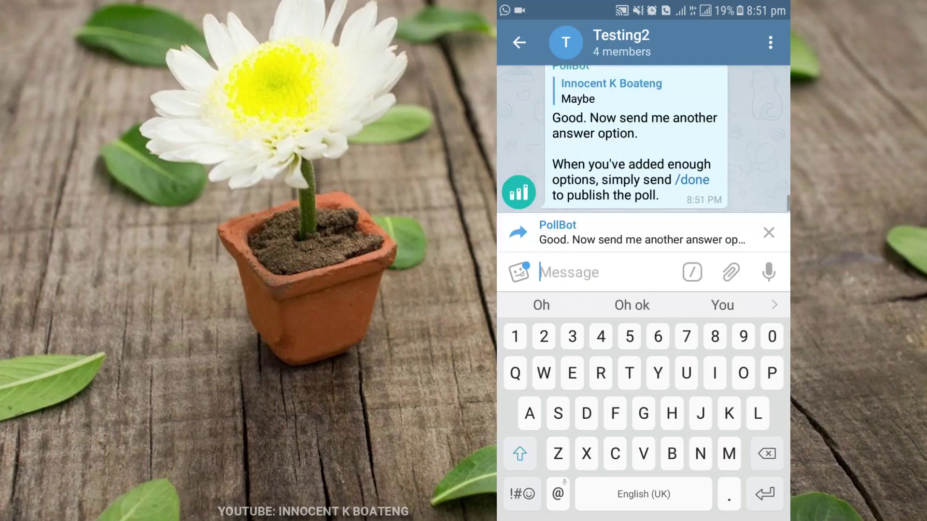
# Step: Publish the poll with /done and vote Yes using the bot reply keyboard
pyautogui.click(692, 180)
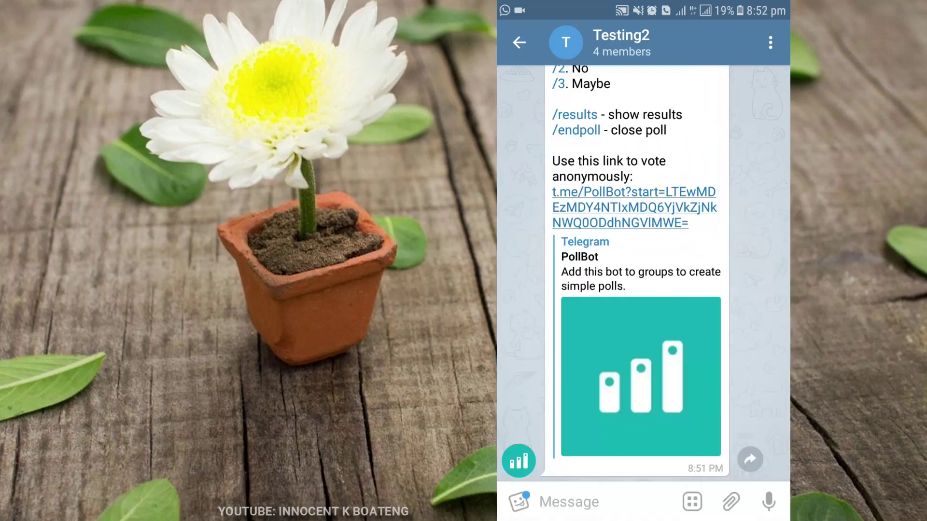
pyautogui.click(692, 501)
pyautogui.scroll(5, 643, 160)
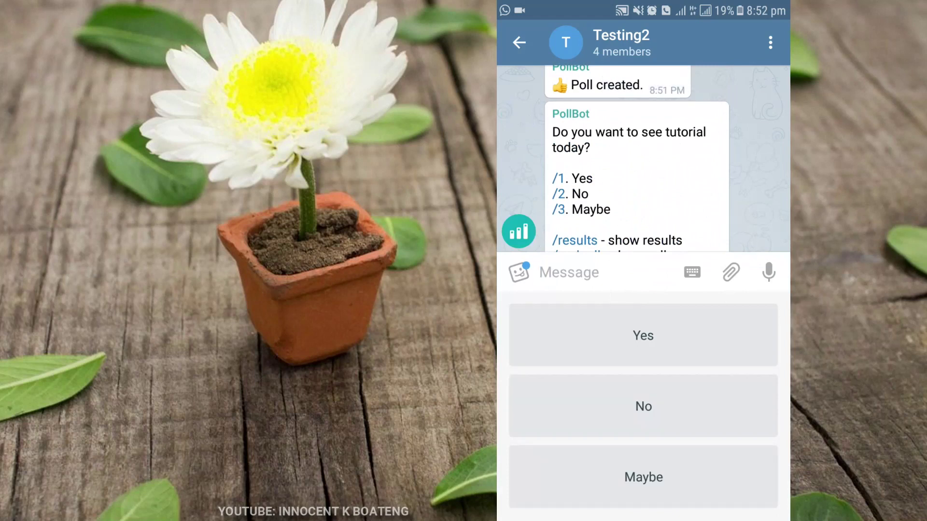
pyautogui.scroll(-2, 644, 159)
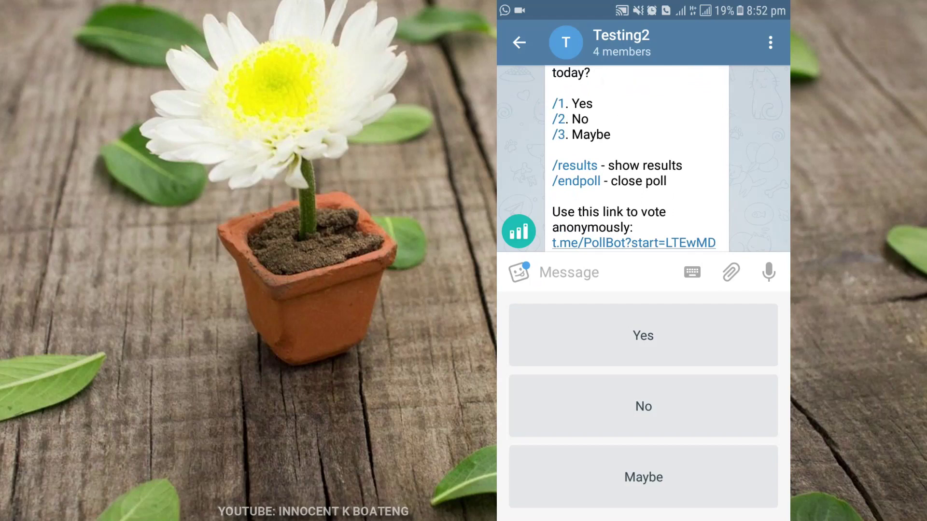
pyautogui.click(643, 336)
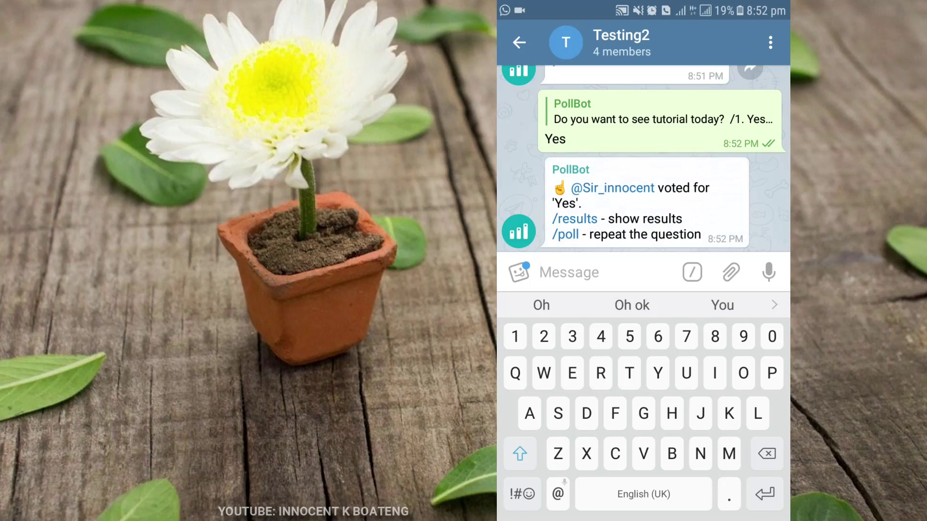
# Step: Request /results showing Yes at 100%, No and Maybe at 0%, then focus the message box
pyautogui.click(574, 219)
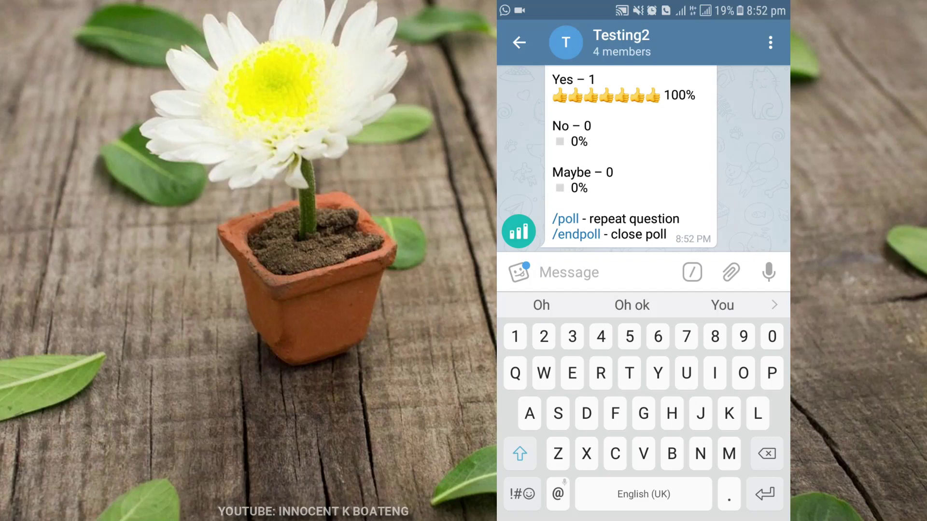
pyautogui.press('Escape')
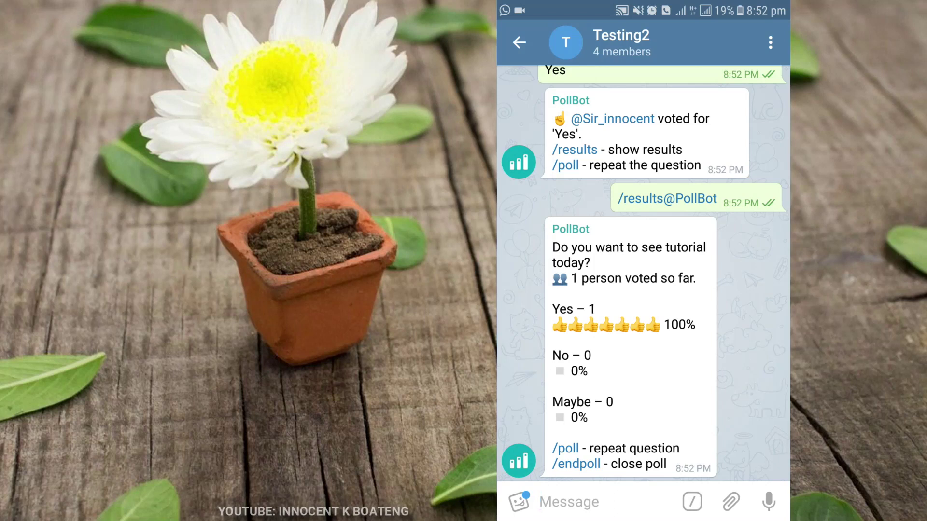
pyautogui.click(604, 502)
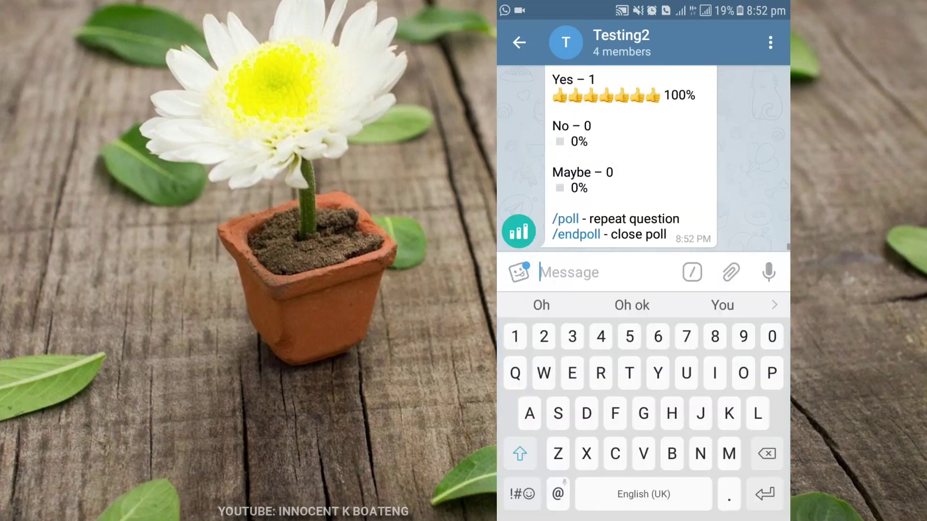
# Step: From the Testing2 group info, start adding a new member with search
pyautogui.click(621, 42)
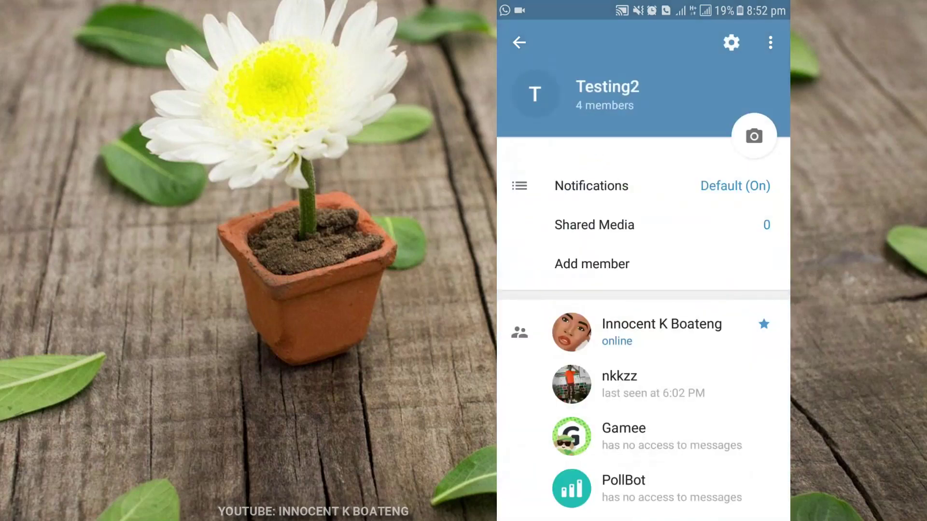
pyautogui.click(592, 263)
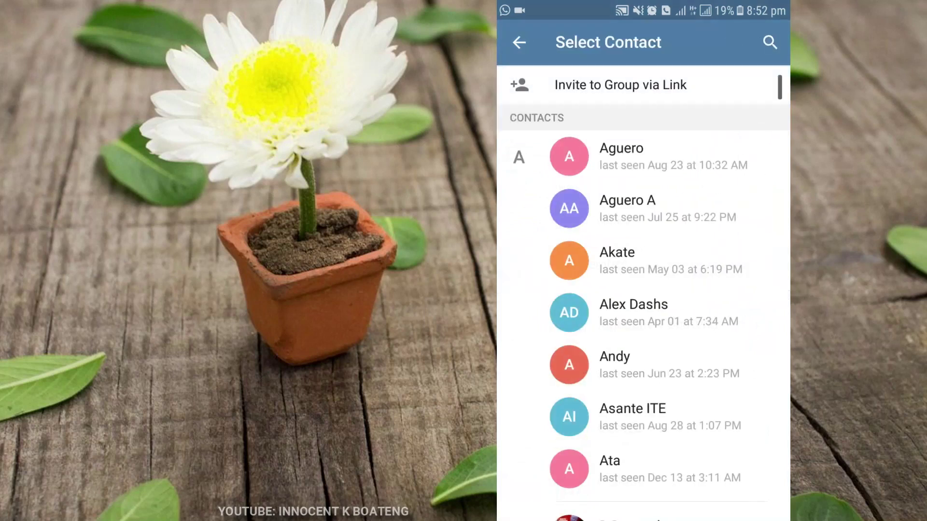
pyautogui.click(770, 42)
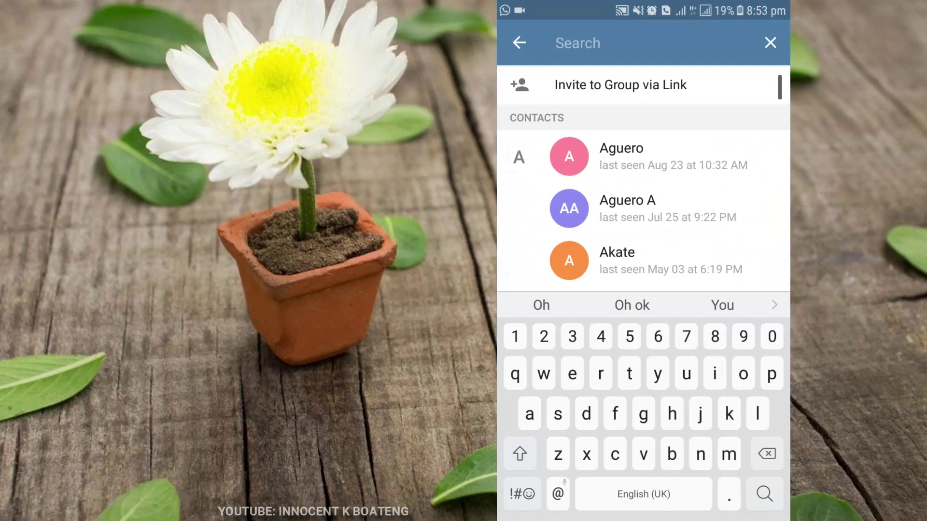
# Step: Search for 'jh0ker_welcome_bot' and select Welcome Bot from the results
pyautogui.write('j')
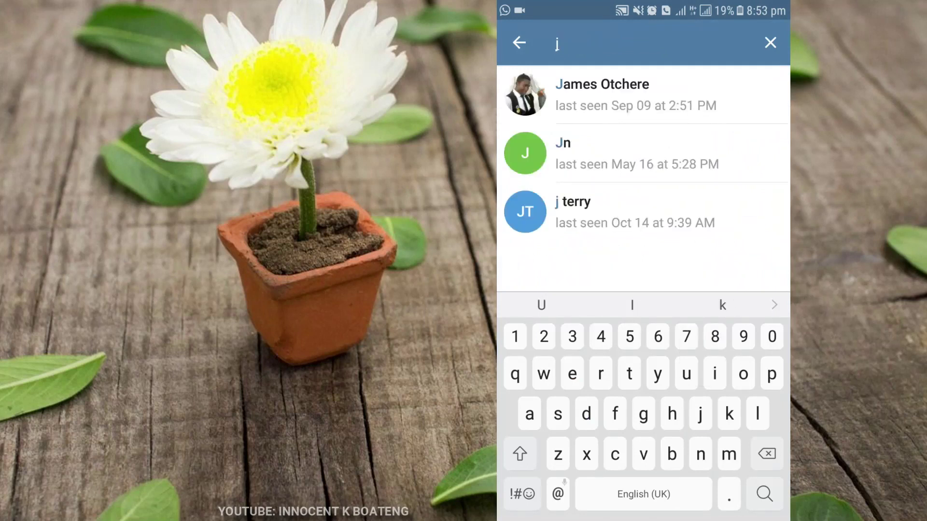
pyautogui.write('h')
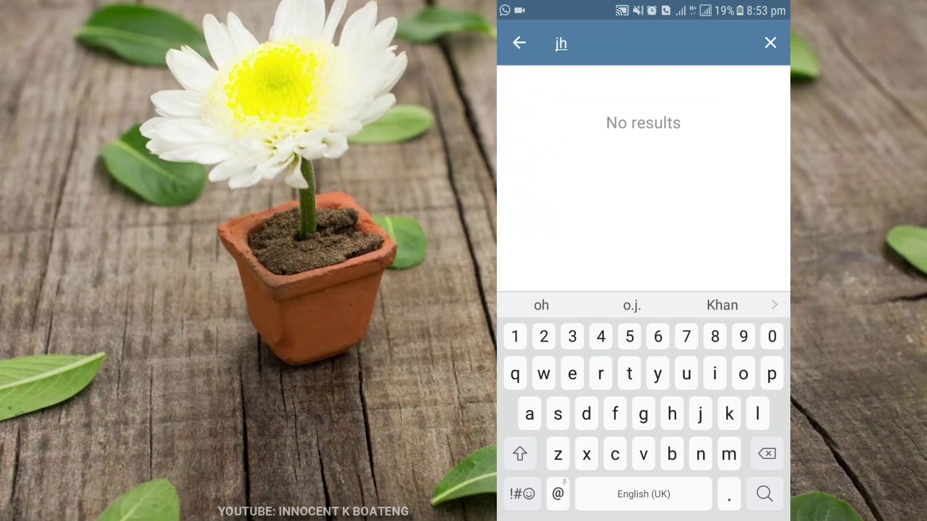
pyautogui.write('0')
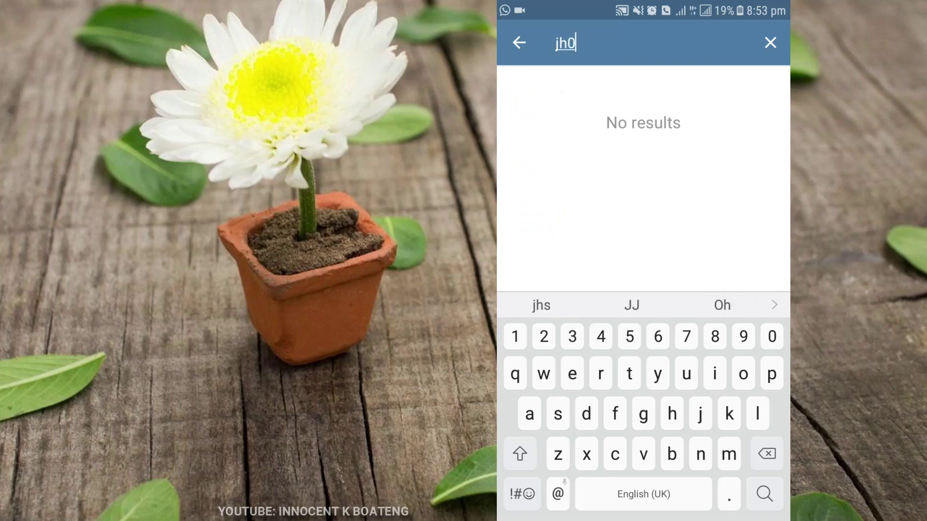
pyautogui.write('ker')
pyautogui.click(522, 494)
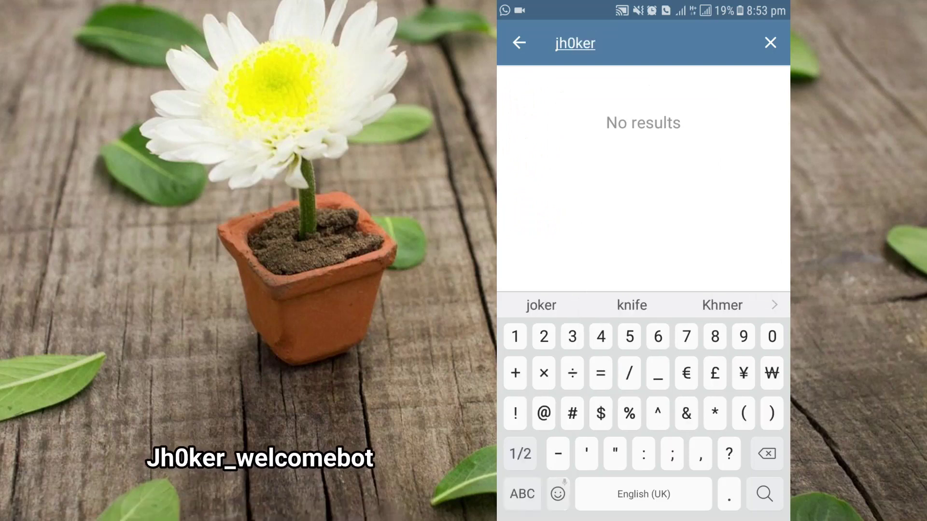
pyautogui.write('_')
pyautogui.click(522, 494)
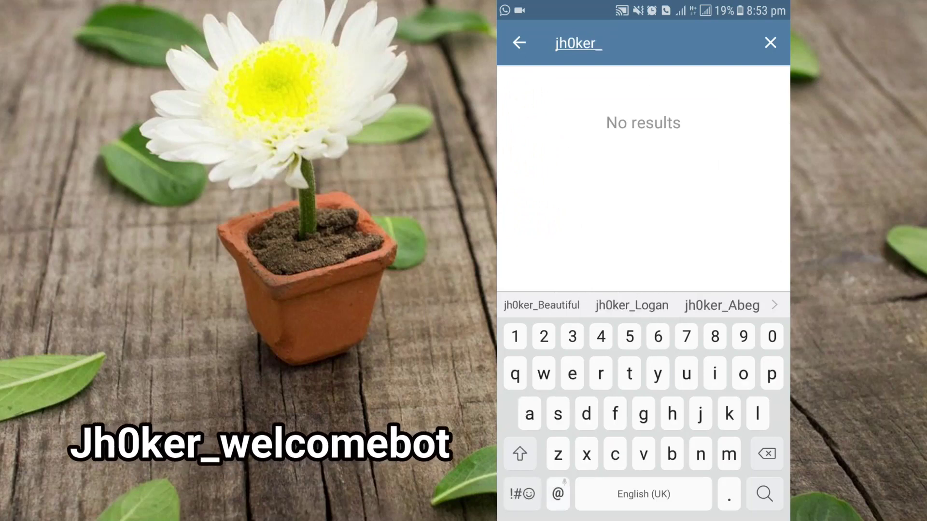
pyautogui.write('welcome')
pyautogui.click(522, 494)
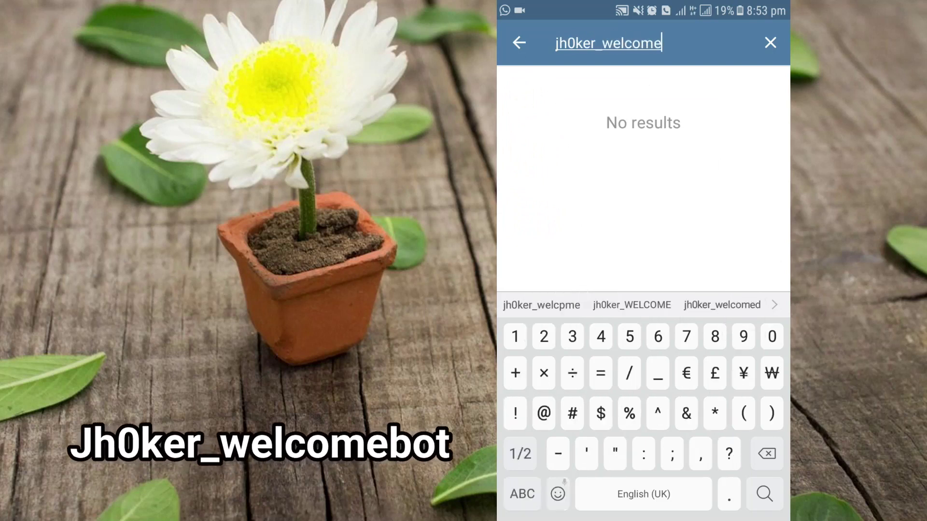
pyautogui.write('_')
pyautogui.click(522, 494)
pyautogui.write('bot')
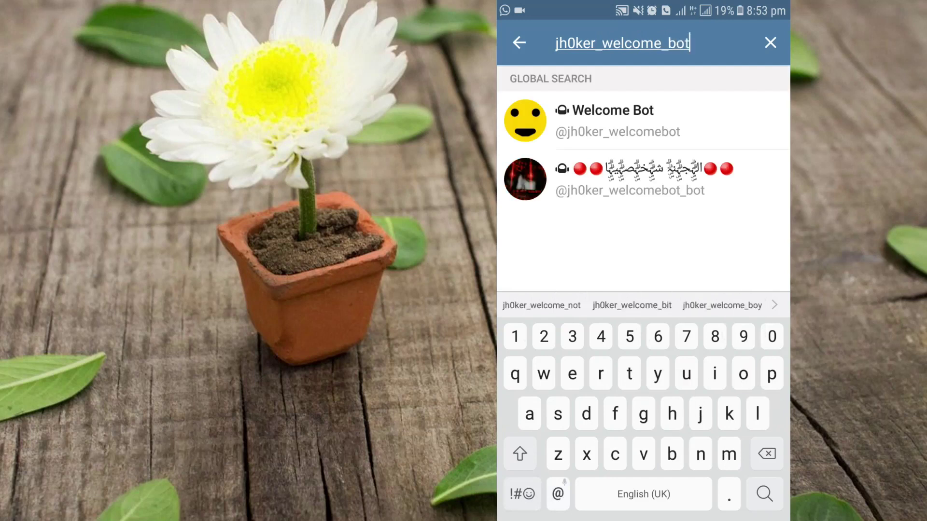
pyautogui.click(603, 120)
# Step: Confirm adding Welcome Bot, go back to the Testing2 chat and request its /help list
pyautogui.click(737, 311)
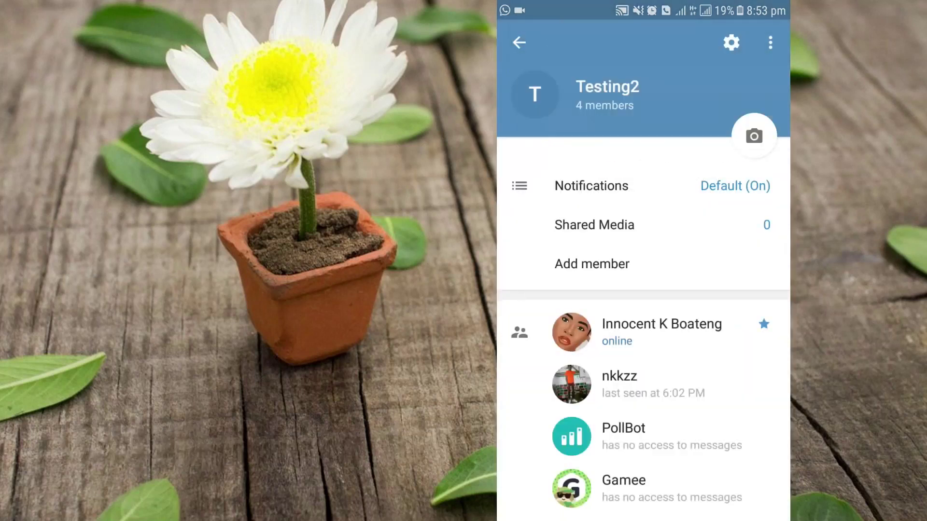
pyautogui.press('Escape')
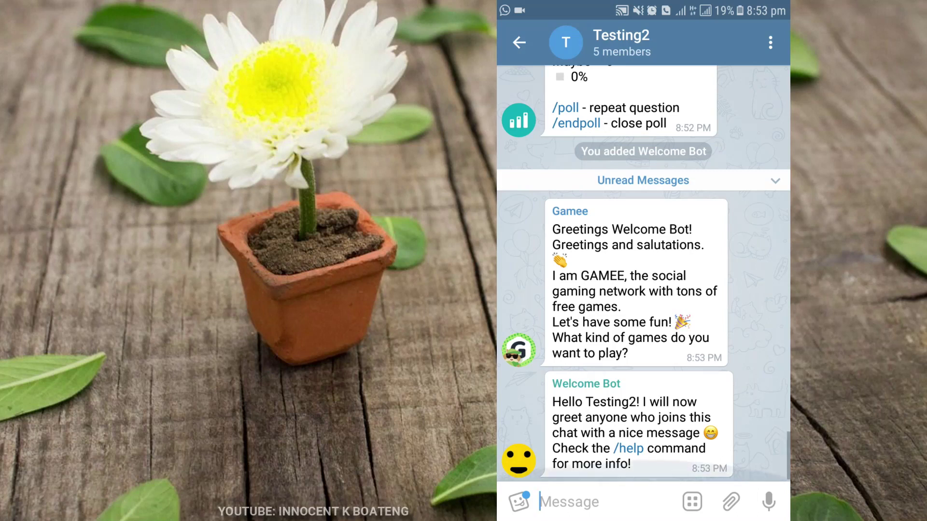
pyautogui.click(629, 448)
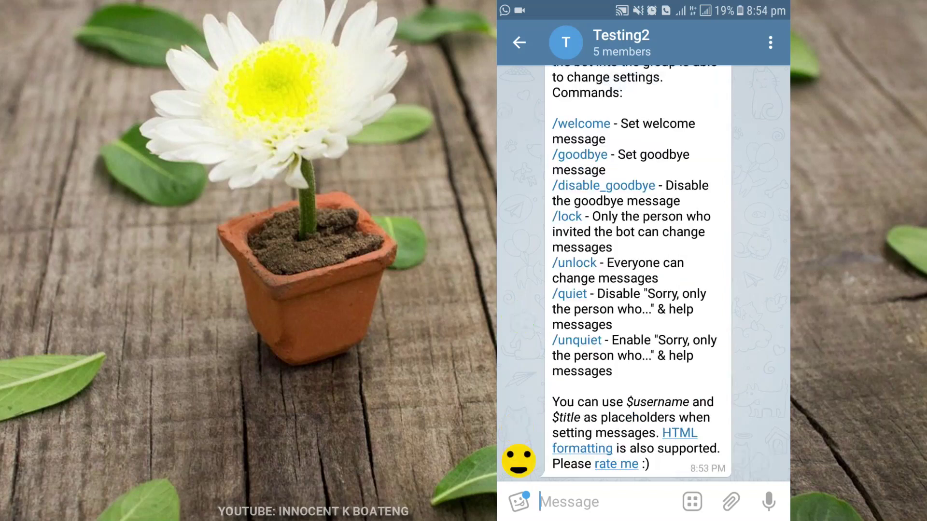
# Step: Send a bare /welcome command, then begin typing '/welcome' in the message field
pyautogui.click(581, 123)
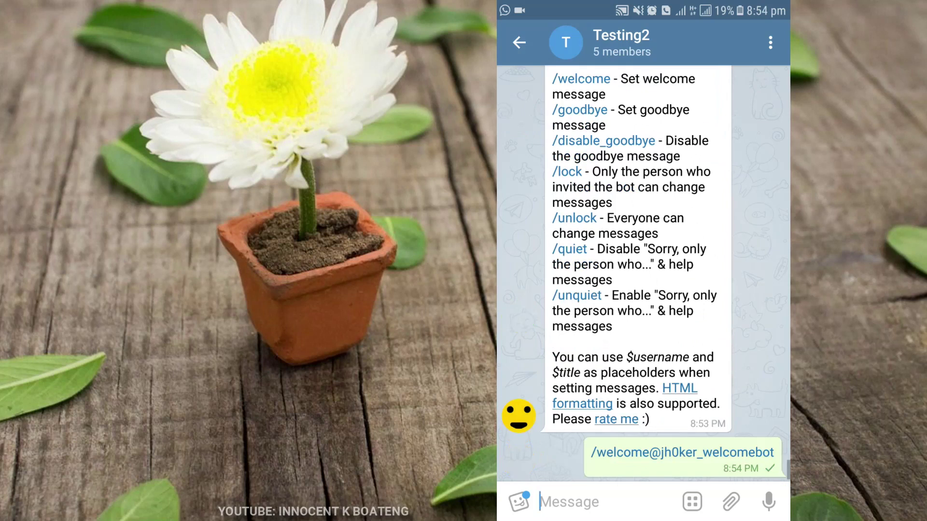
pyautogui.click(570, 502)
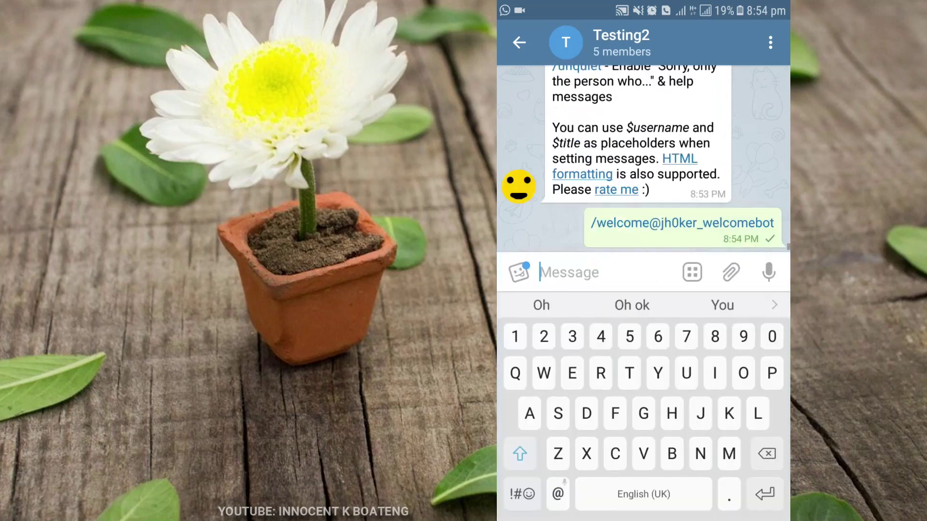
pyautogui.click(522, 494)
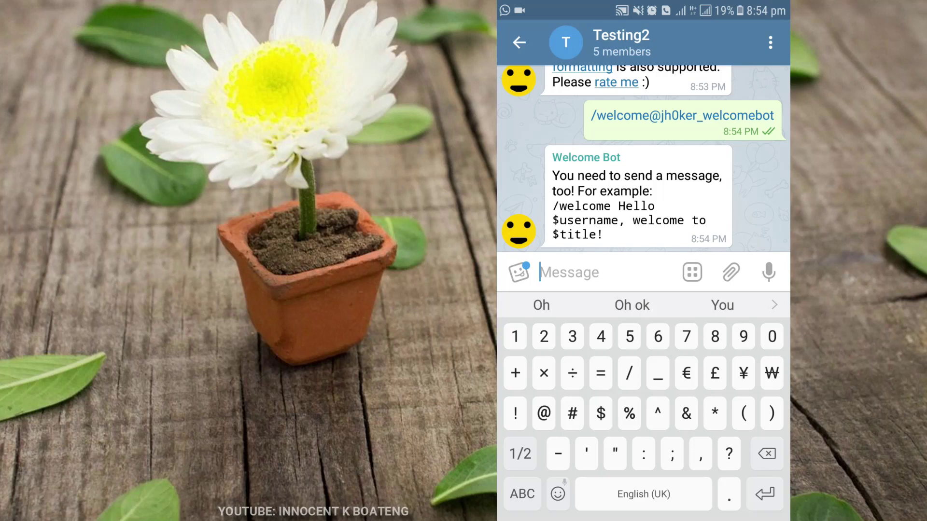
pyautogui.write('/welcome Hello')
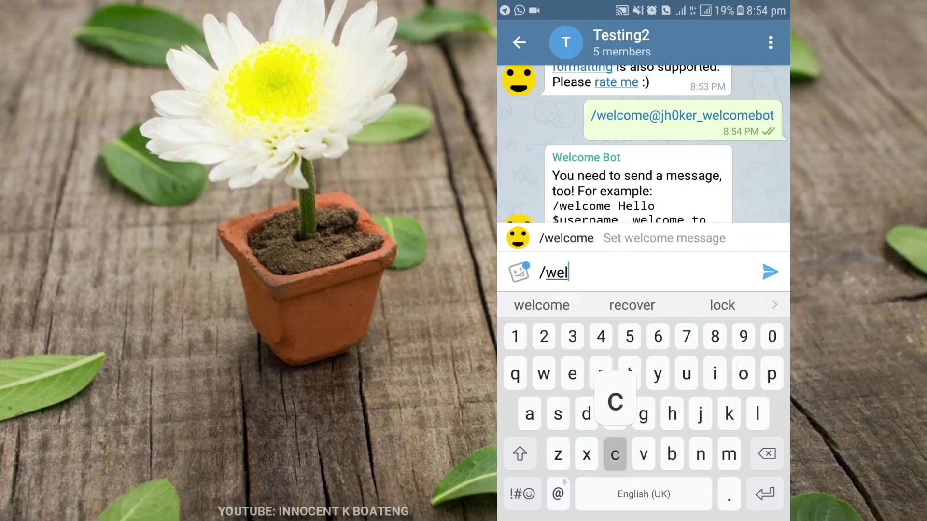